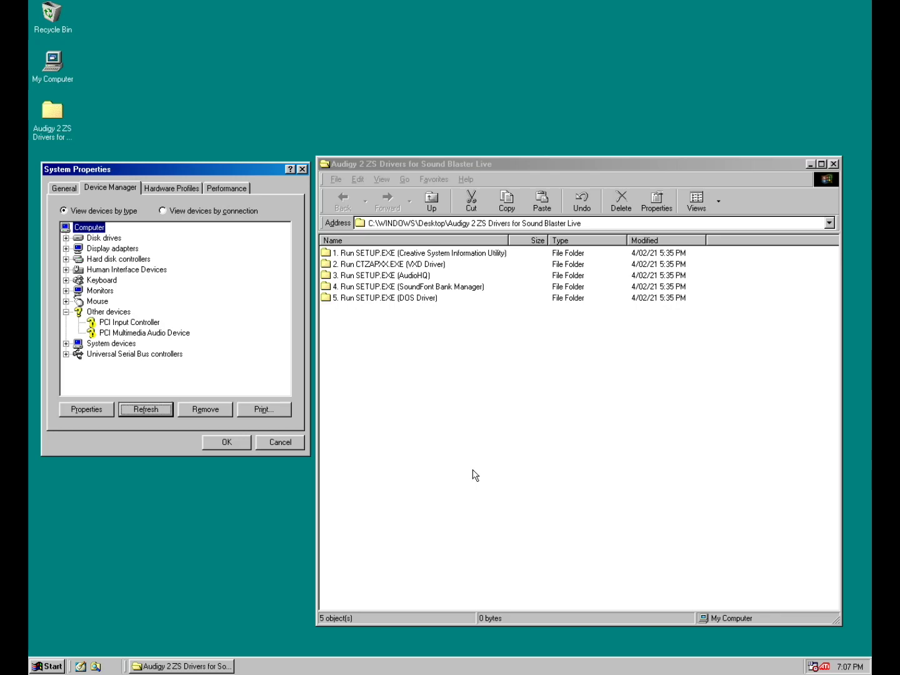
Bring the Audigy 2 ZS Drivers for Sound Blaster Live folder window to the front.
left_click(378, 399)
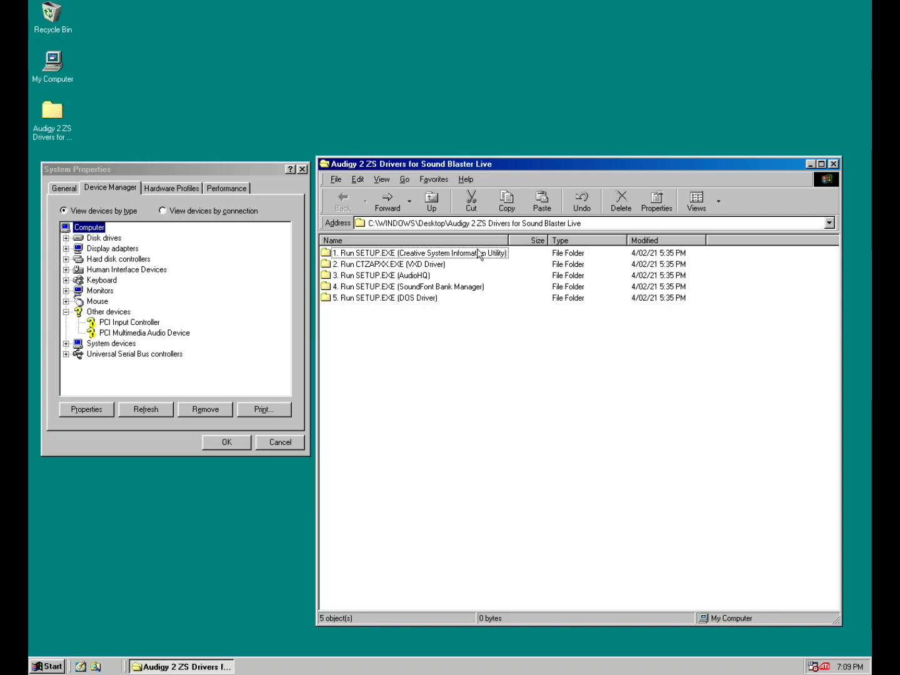
Install the Creative System Information Utility from folder 1 and return to the driver folder.
double_click(456, 253)
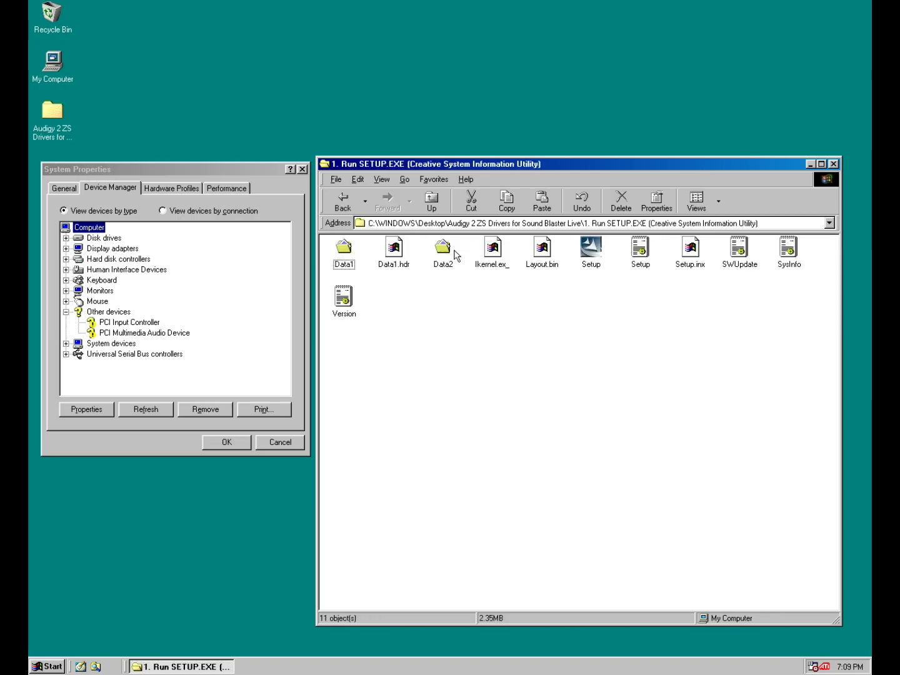
double_click(591, 250)
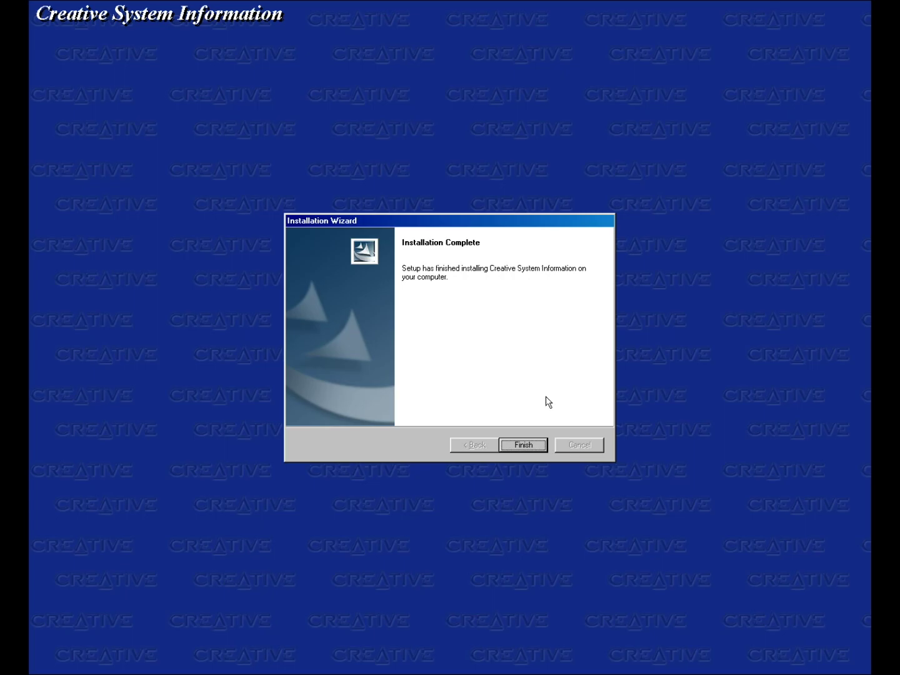
left_click(527, 445)
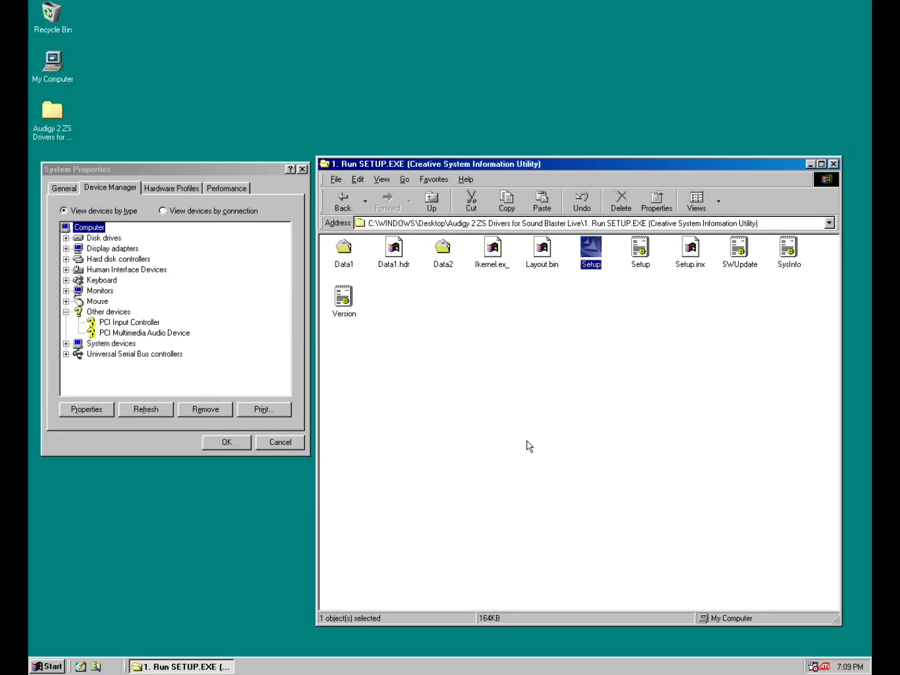
left_click(439, 206)
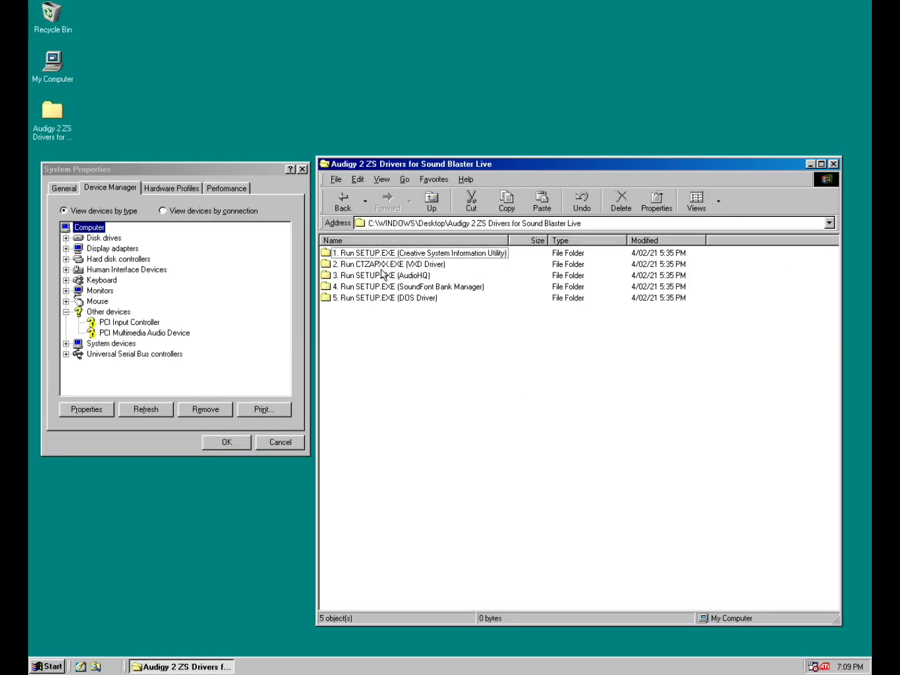
Install the VXD drivers with Ctzapxx from the VXD Driver folder and reboot.
double_click(375, 266)
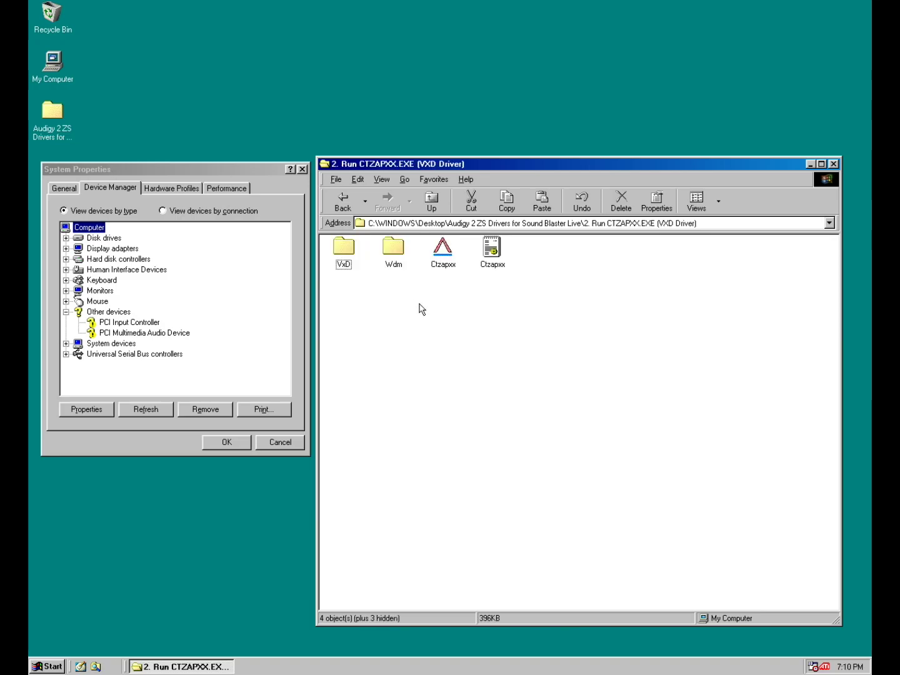
double_click(436, 250)
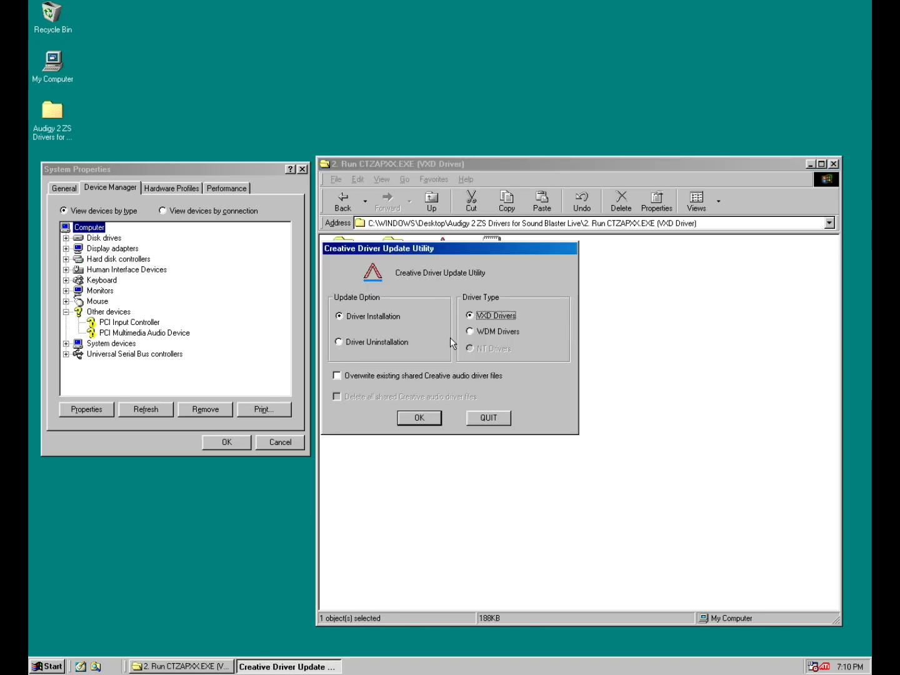
left_click(419, 419)
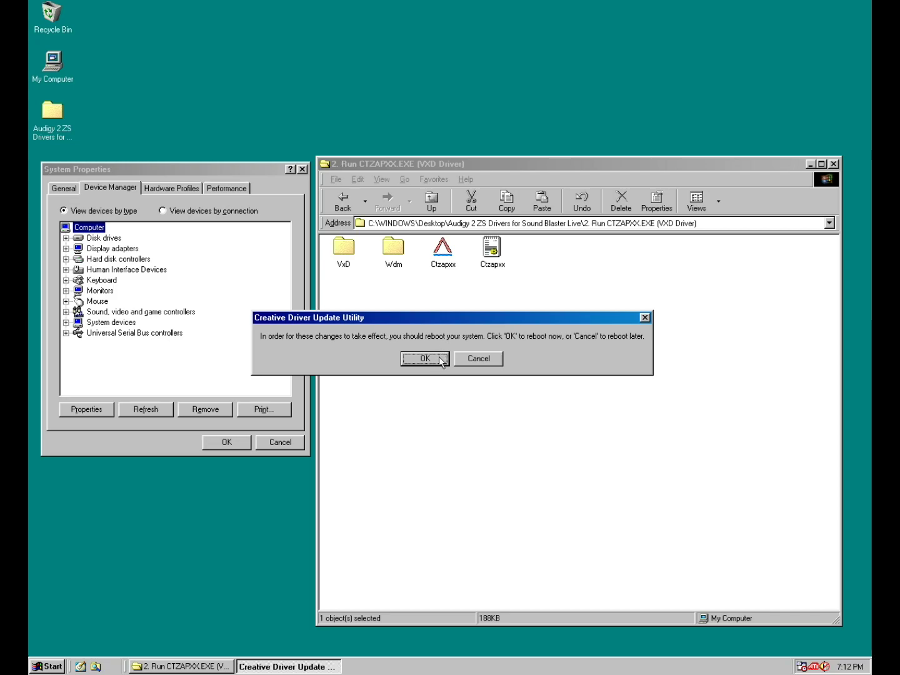
left_click(425, 357)
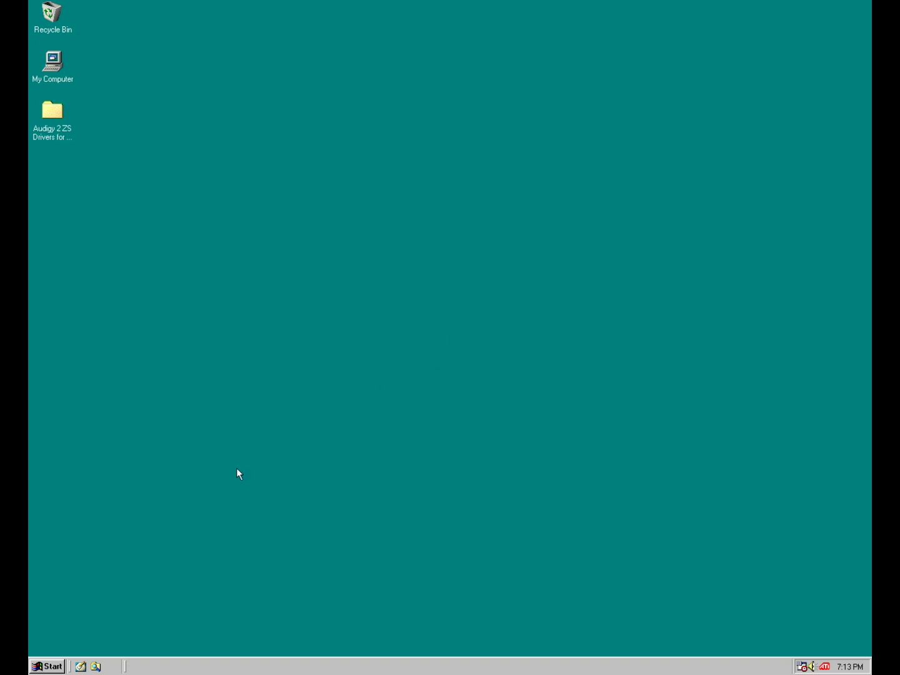
Run dxdiag, confirm SB Live! Wave Out uses the CTAUD9X.VXD driver, then close it.
left_click(45, 666)
left_click(66, 617)
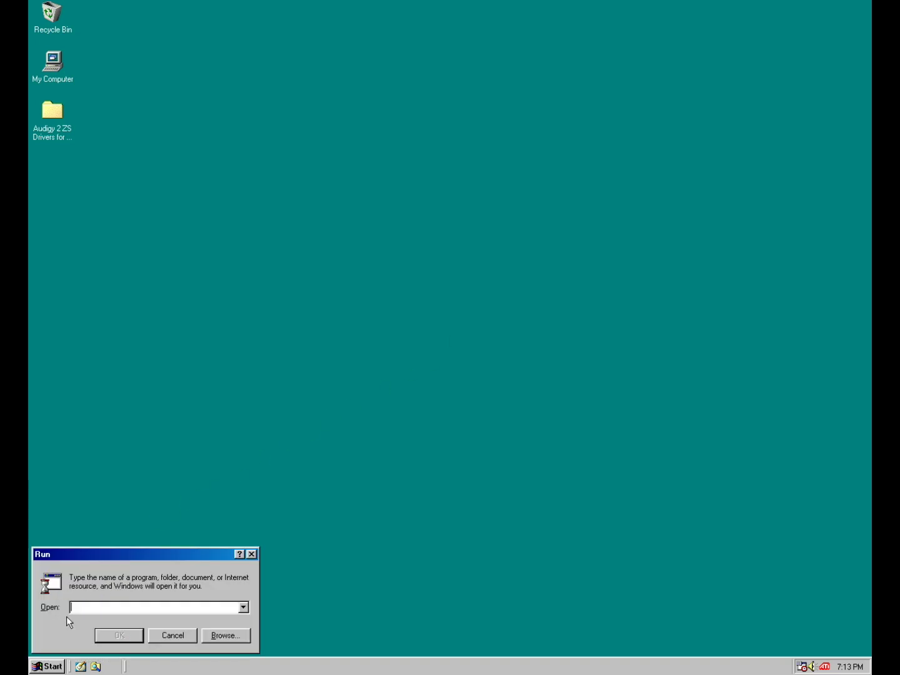
type("dxdiag")
key("Return")
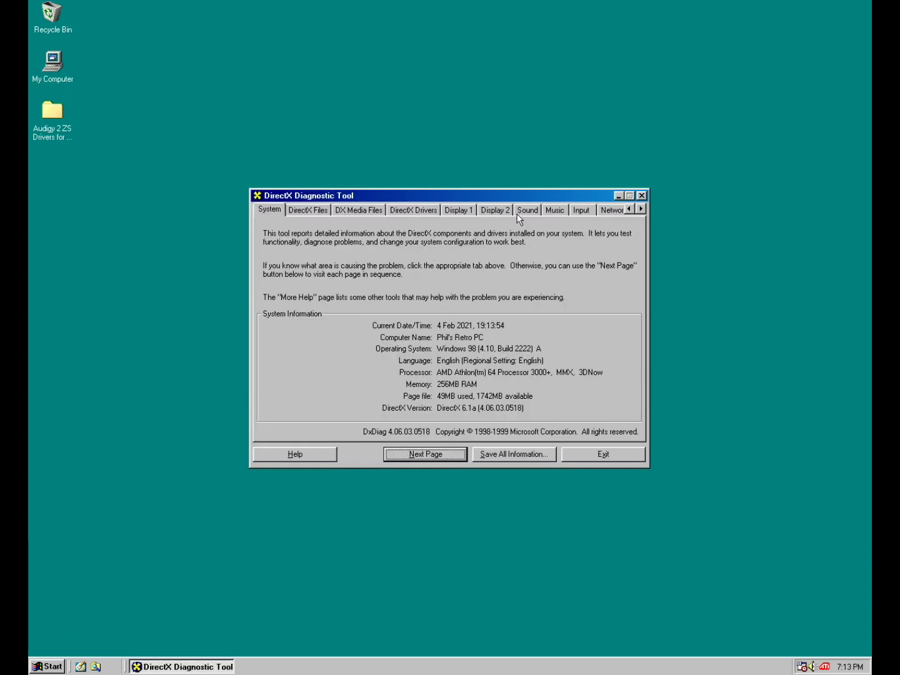
left_click(523, 210)
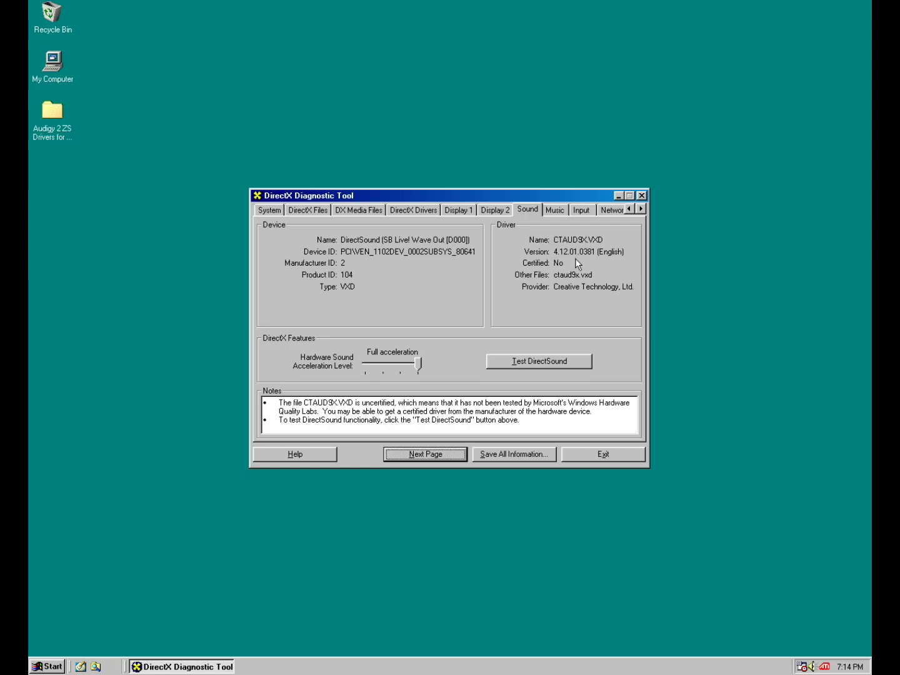
key("Escape")
Set Multimedia advanced audio sample rate conversion quality to Best, then close Control Panel.
left_click(55, 666)
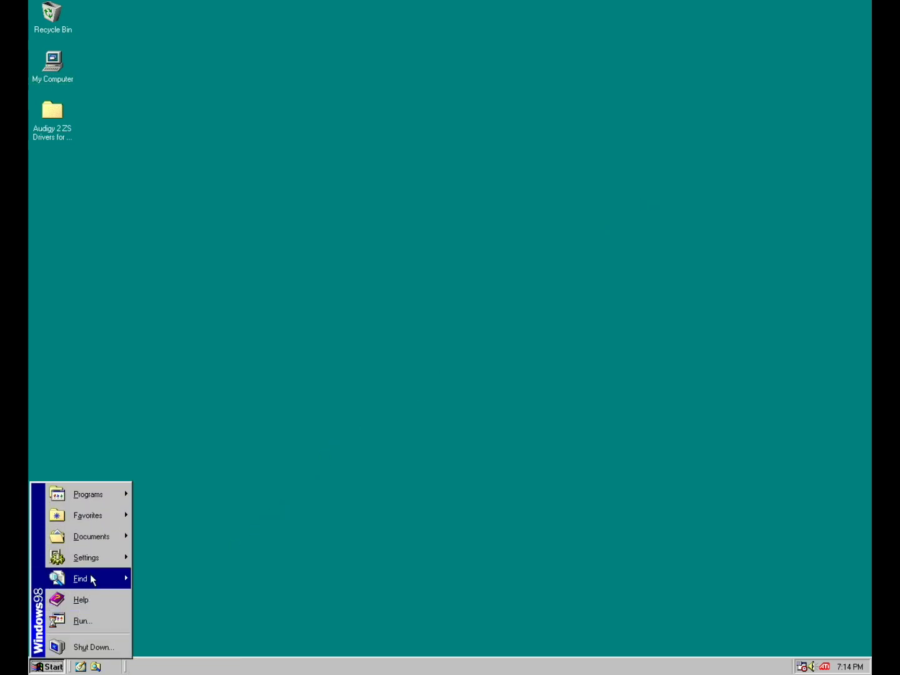
mouse_move(95, 560)
left_click(157, 553)
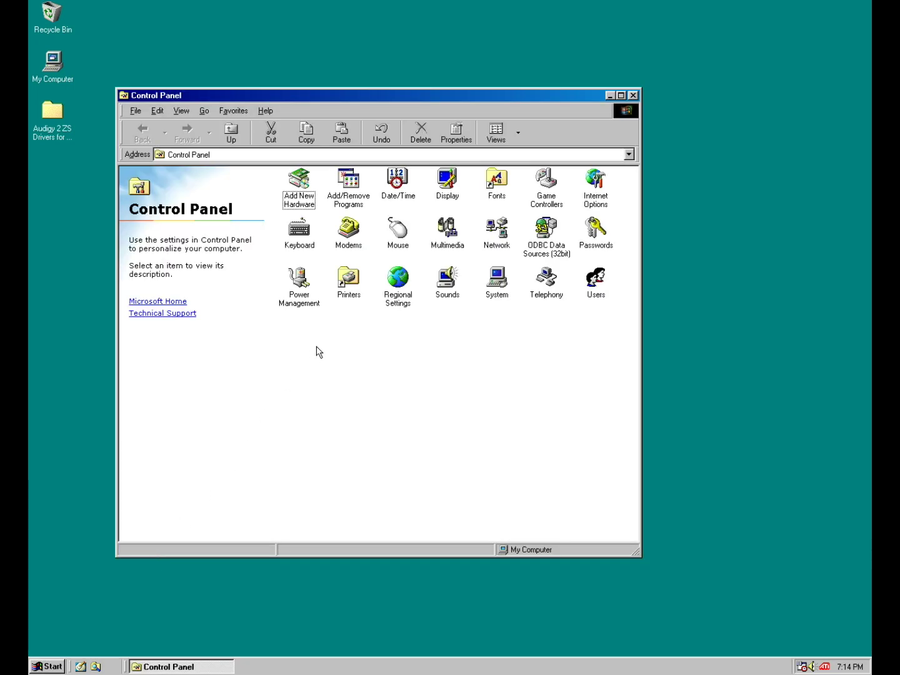
double_click(446, 223)
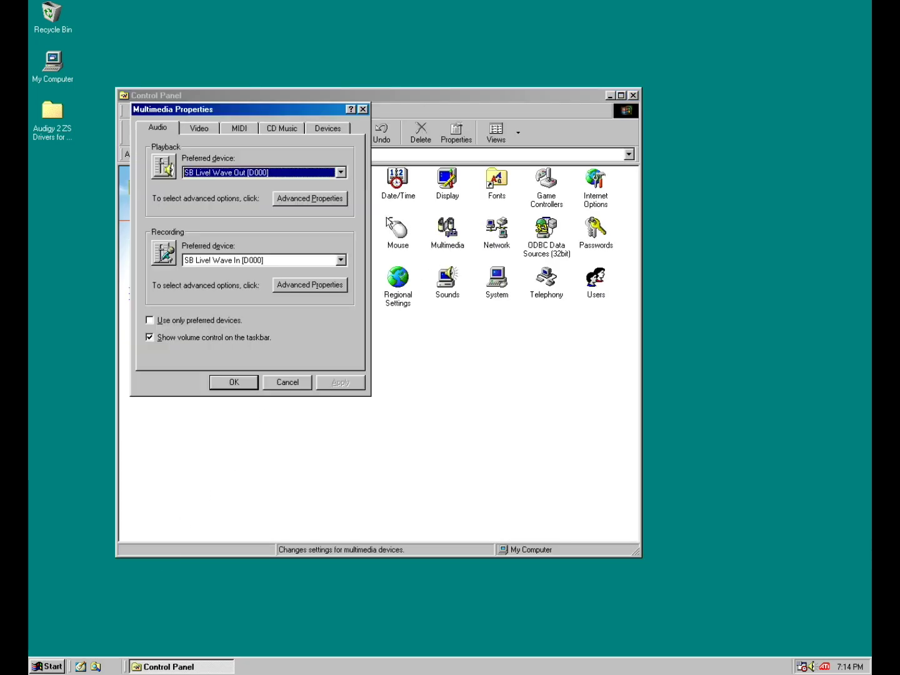
left_click(337, 199)
left_click(207, 175)
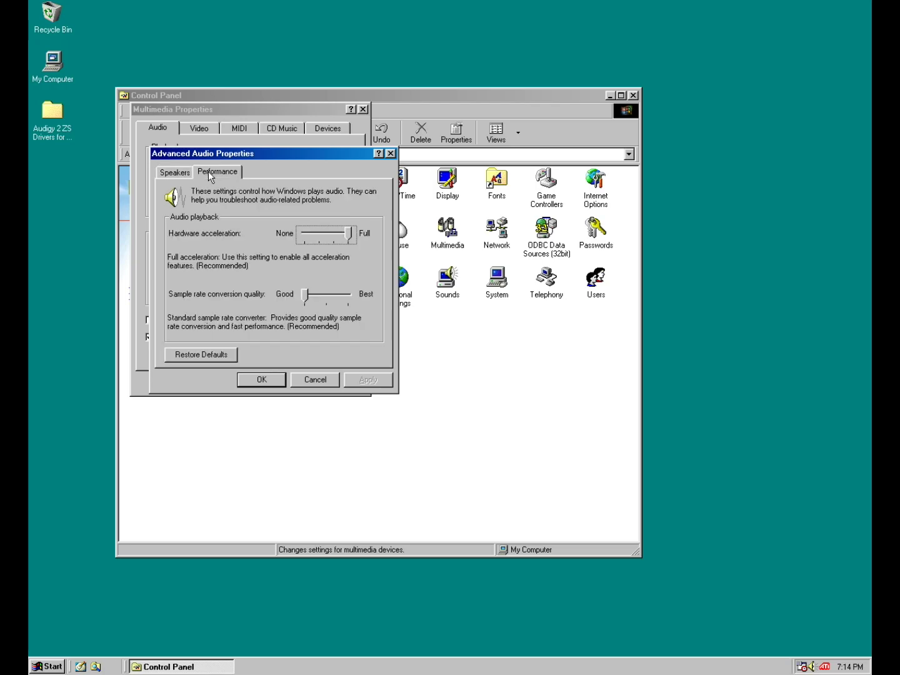
left_click(304, 295)
left_click_drag(304, 294, 358, 298)
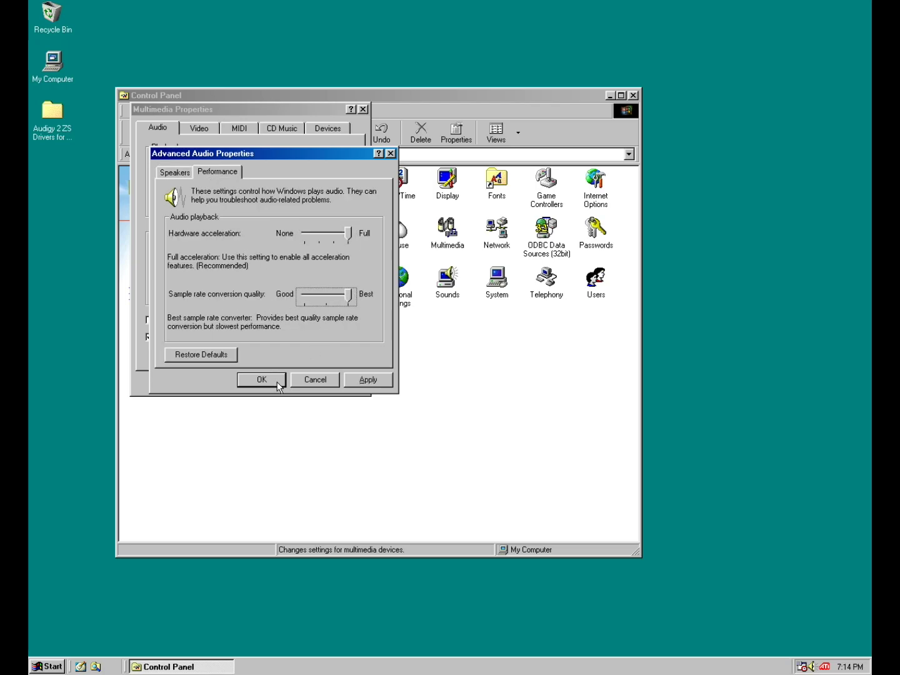
left_click(247, 381)
left_click(245, 382)
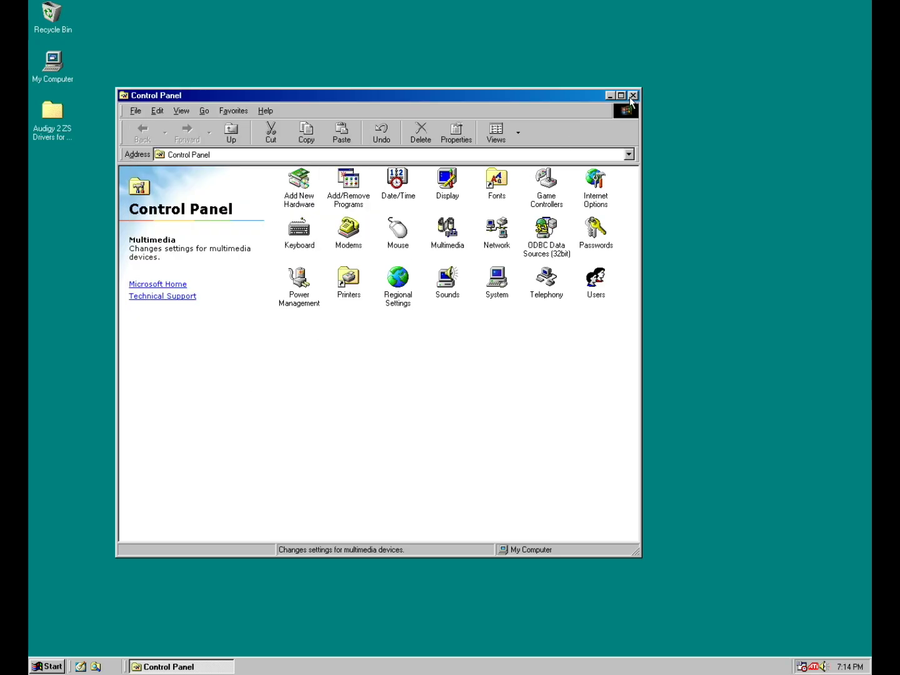
left_click(632, 95)
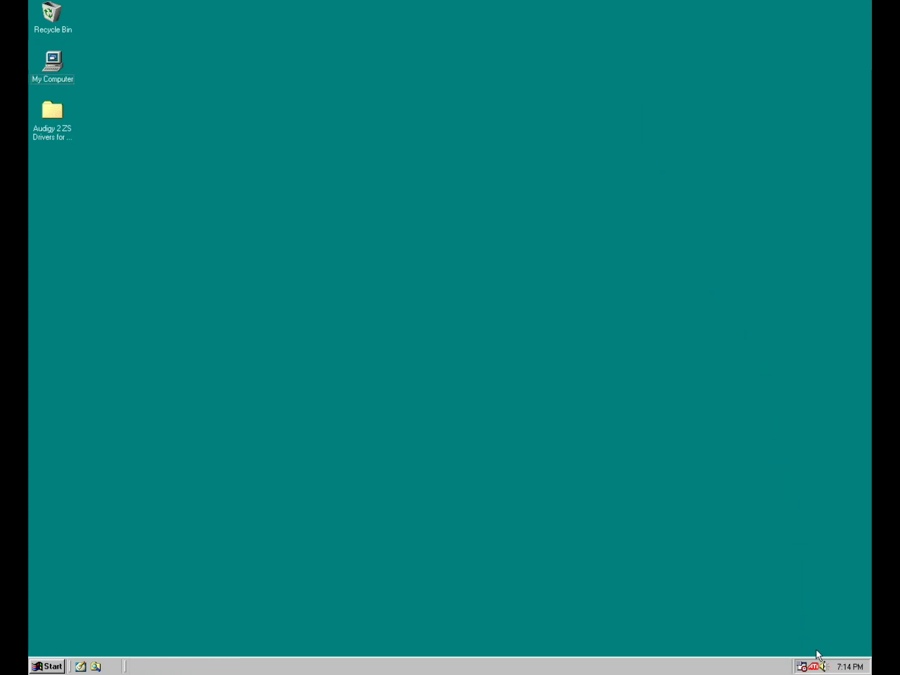
Show CD Digital, PC Speaker, TAD-In, Auxiliary and Microphone controls in the volume mixer.
double_click(822, 666)
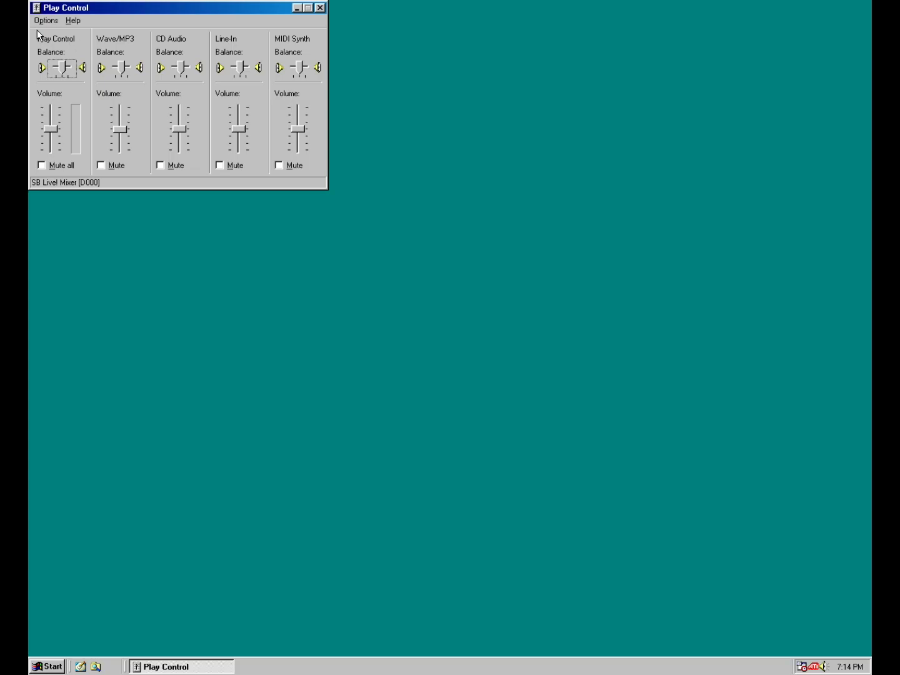
left_click(45, 20)
left_click(50, 33)
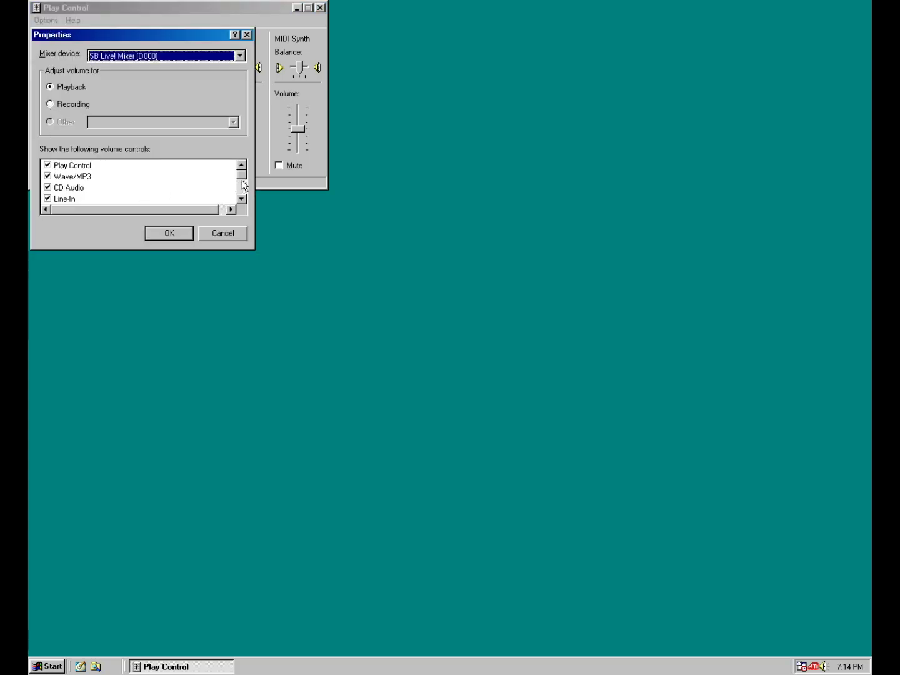
left_click_drag(244, 177, 243, 194)
left_click(47, 187)
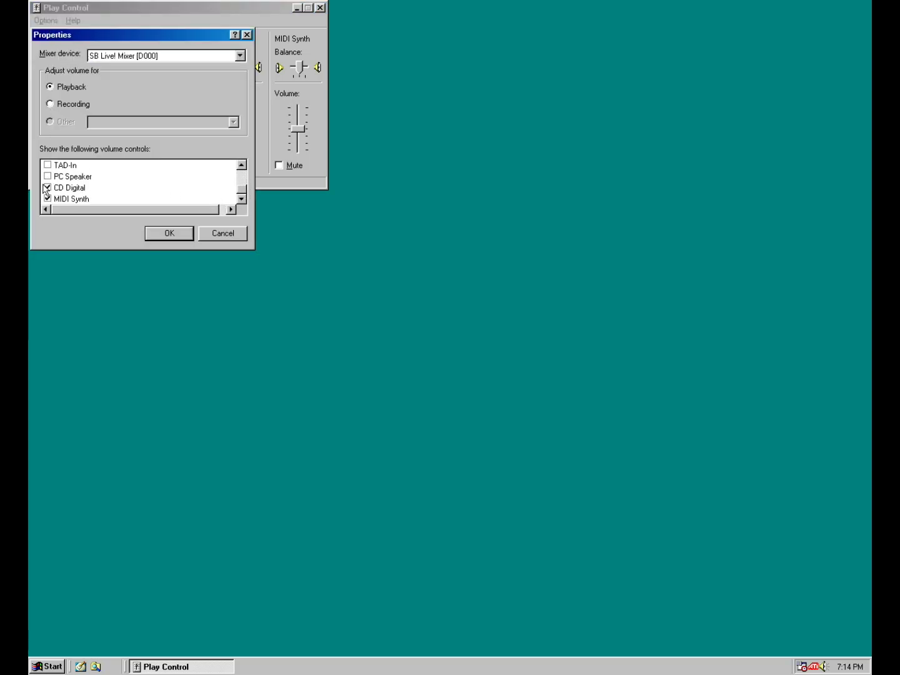
left_click(46, 176)
left_click(47, 165)
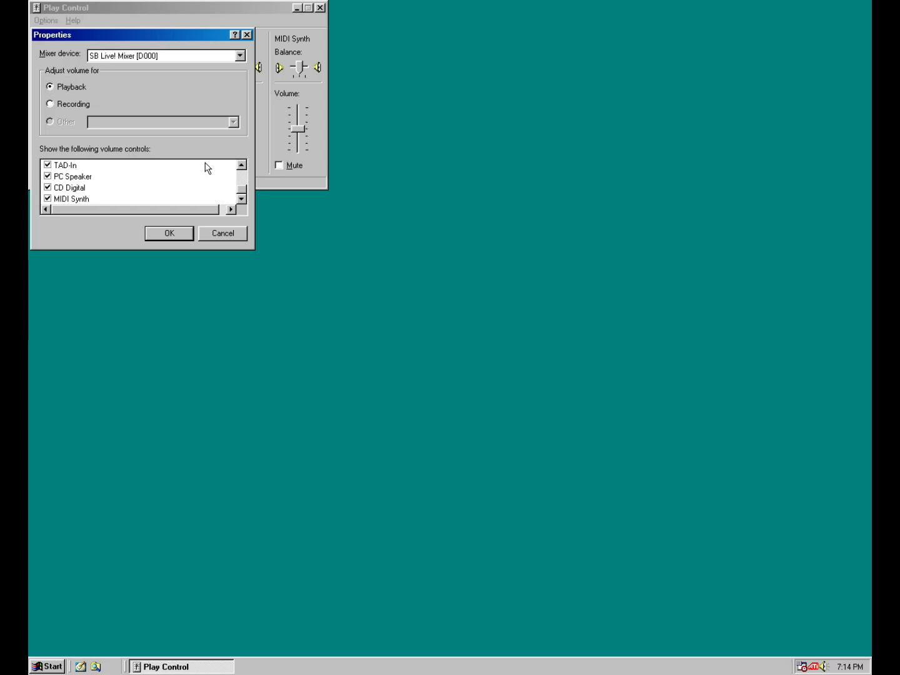
left_click(241, 164)
double_click(241, 165)
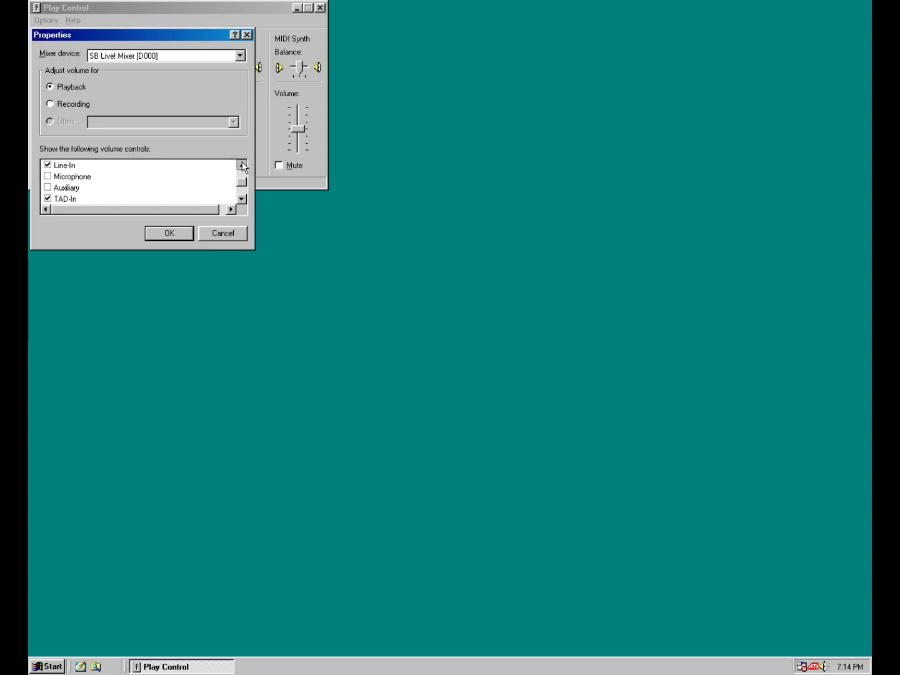
left_click(48, 188)
left_click(47, 177)
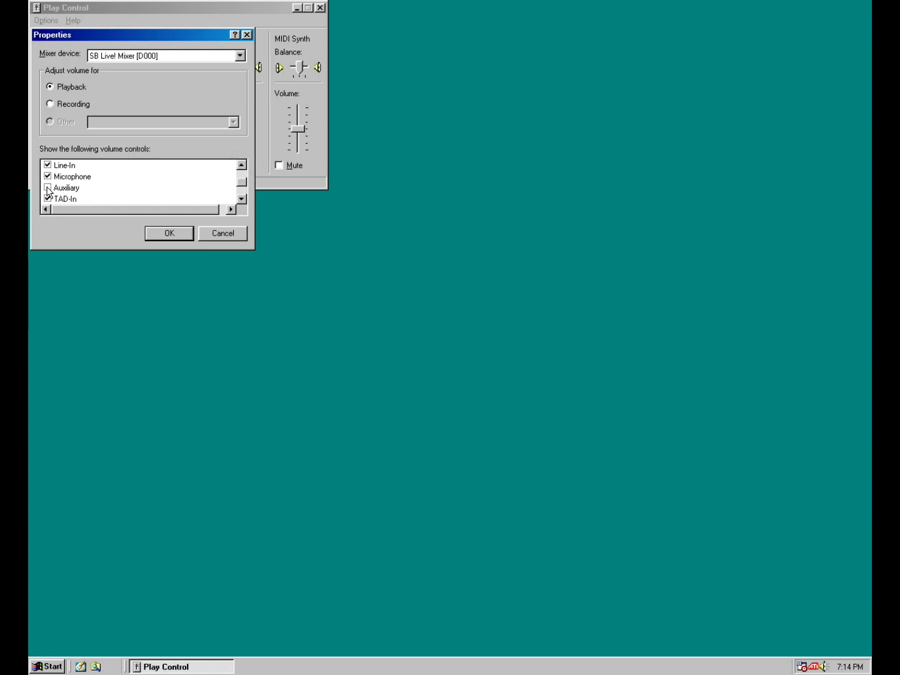
left_click(176, 233)
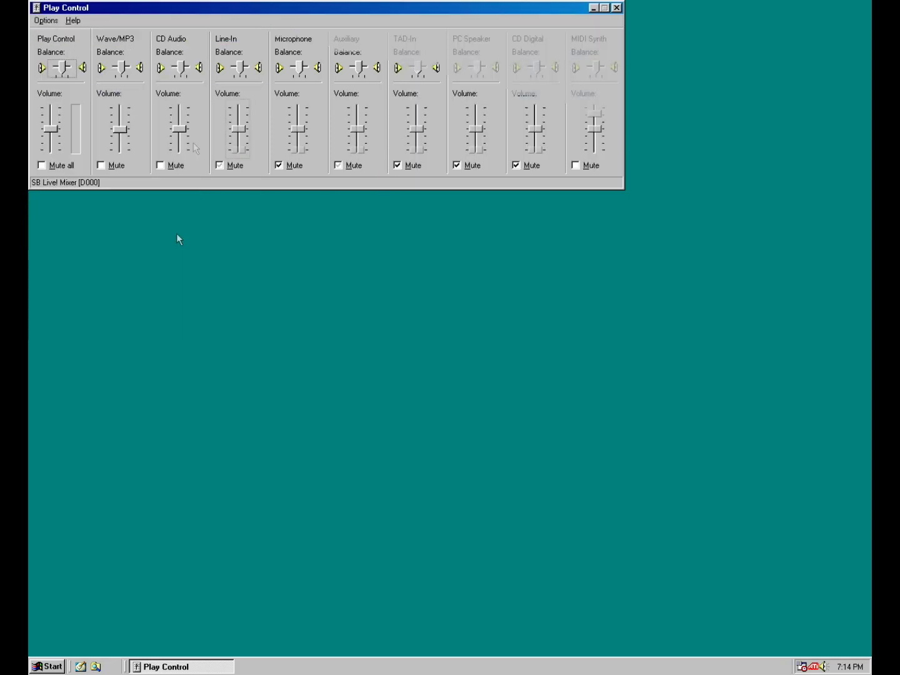
Mute CD Audio and raise the Wave/MP3 and master playback volumes.
left_click(162, 166)
left_click_drag(121, 134, 125, 117)
left_click_drag(51, 127, 55, 118)
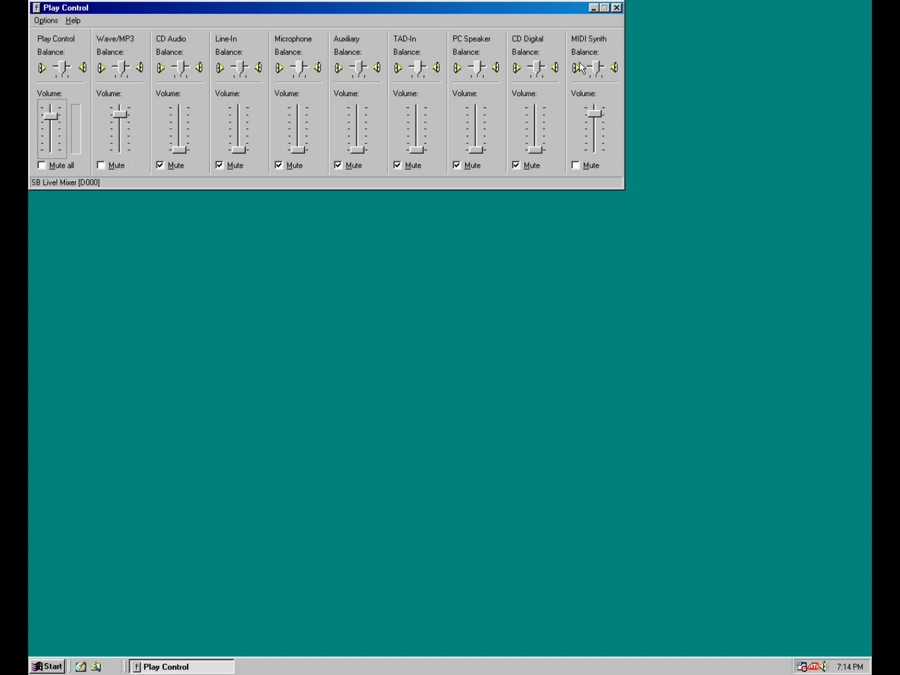
Close the mixer and install Creative AudioHQ to its default folder.
left_click(616, 8)
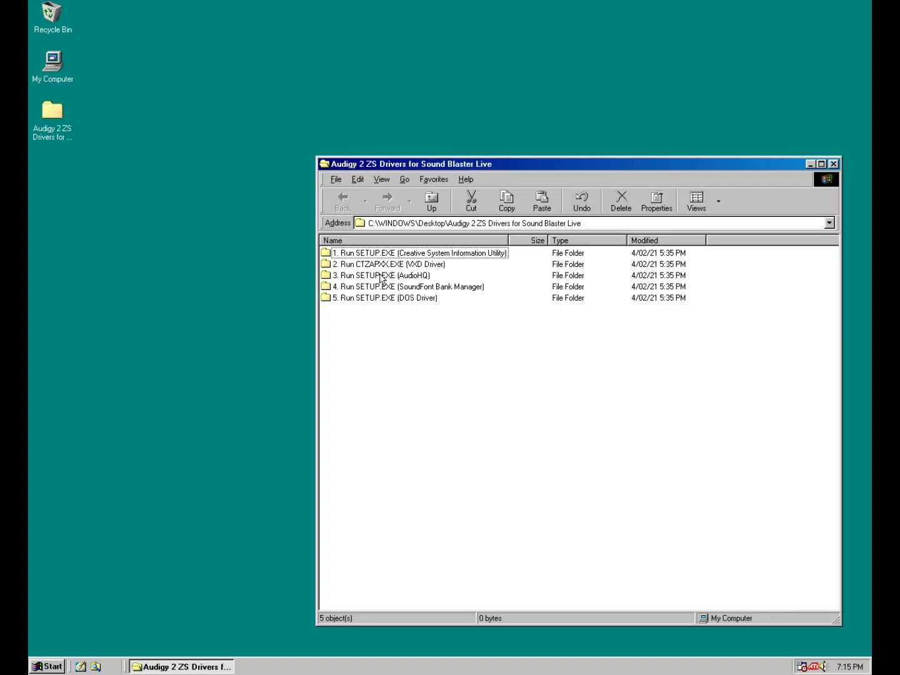
double_click(383, 277)
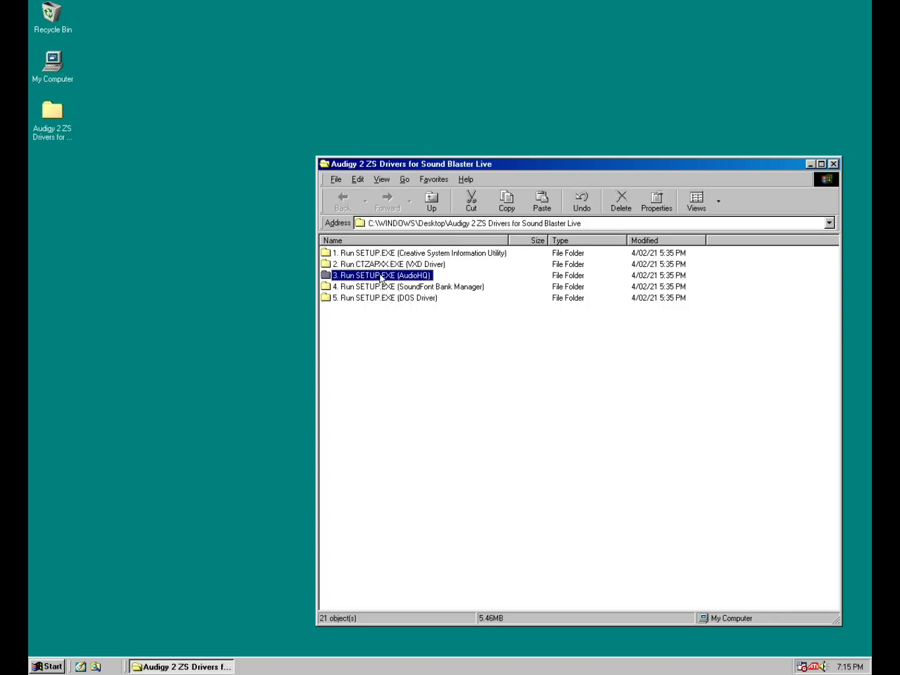
double_click(593, 299)
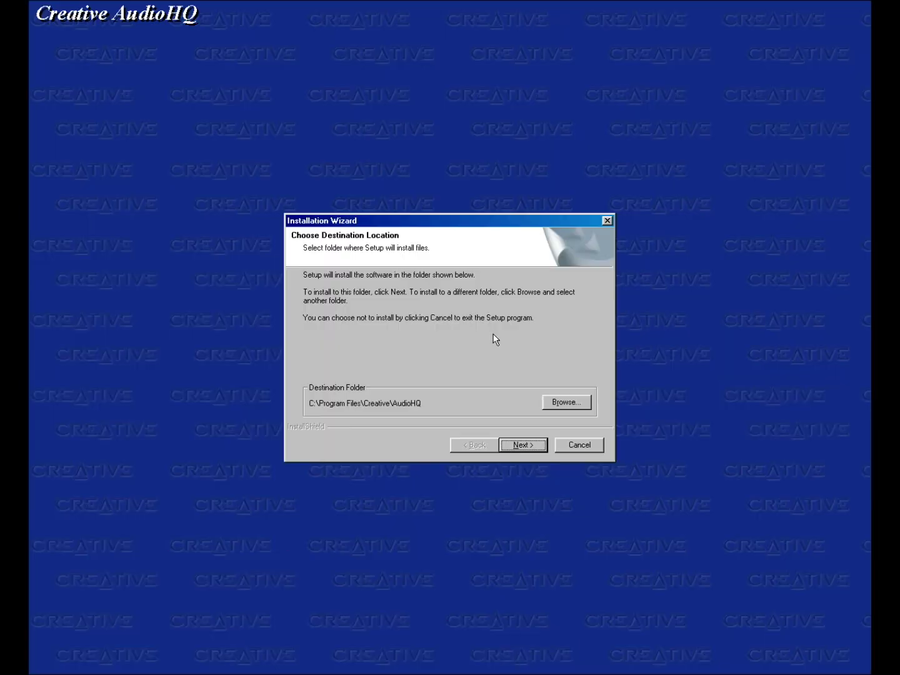
left_click(510, 444)
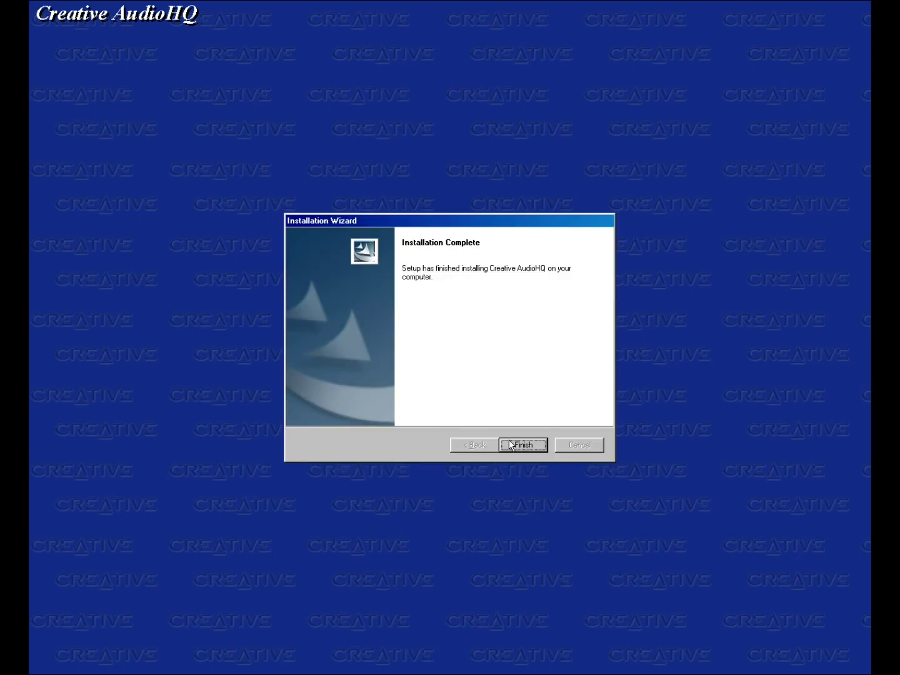
left_click(511, 445)
left_click(431, 200)
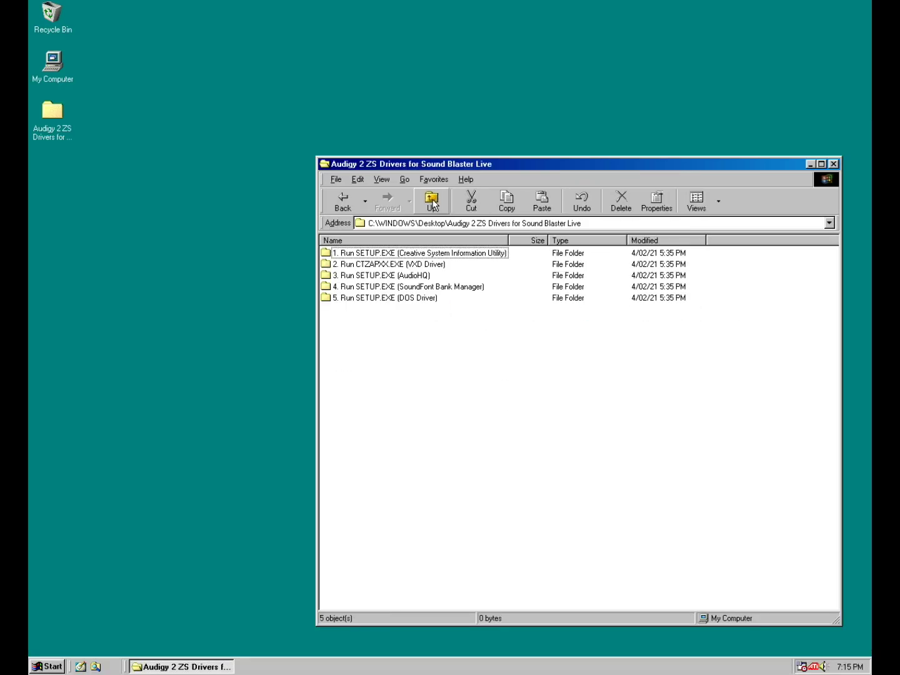
Install SoundFont Bank Manager to its default folder, then run the DOS Driver setup.
double_click(423, 288)
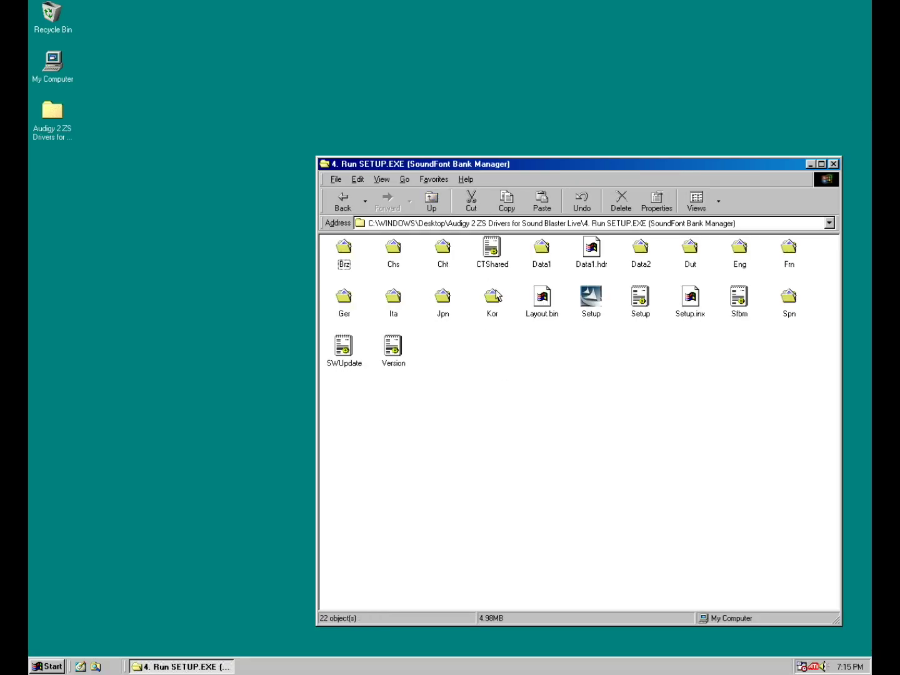
double_click(593, 298)
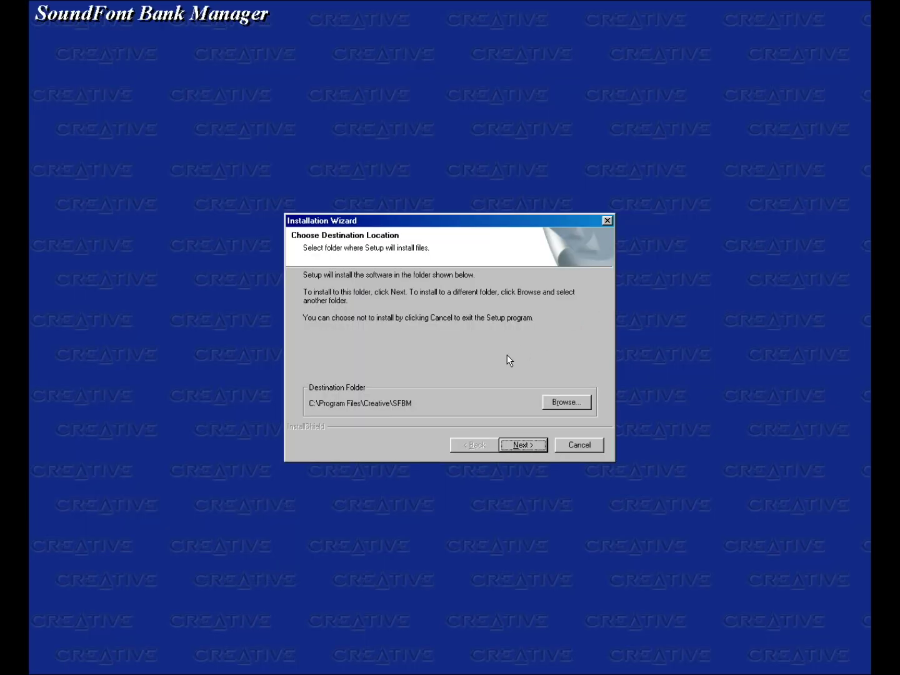
left_click(512, 453)
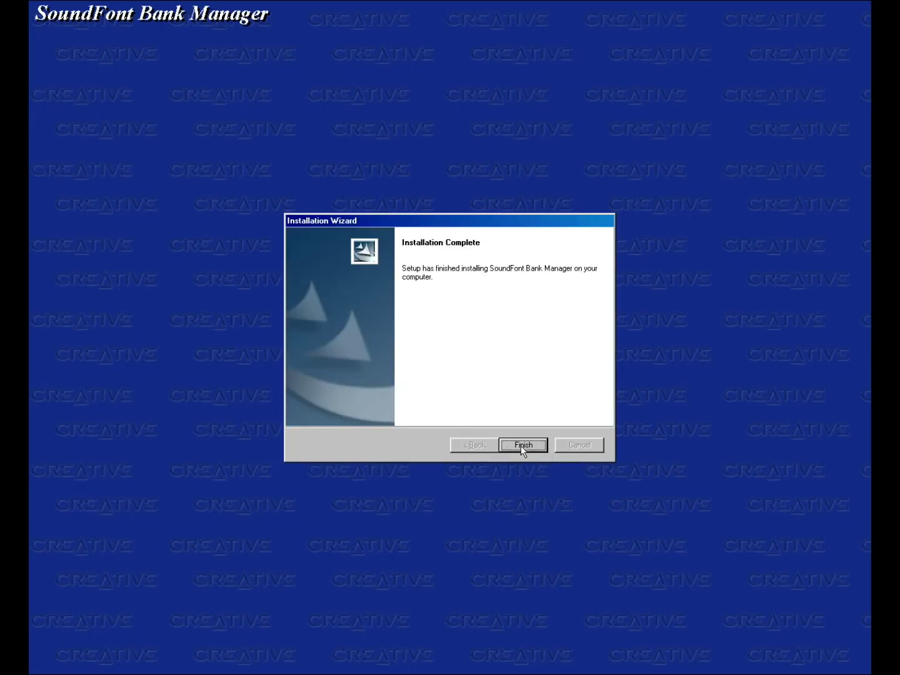
left_click(520, 446)
left_click(433, 203)
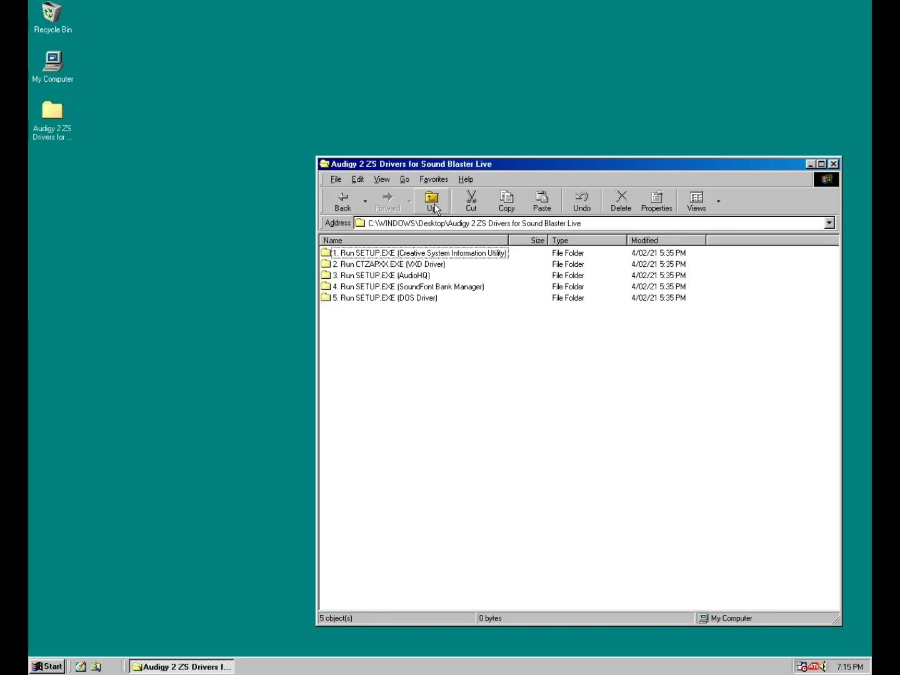
double_click(408, 299)
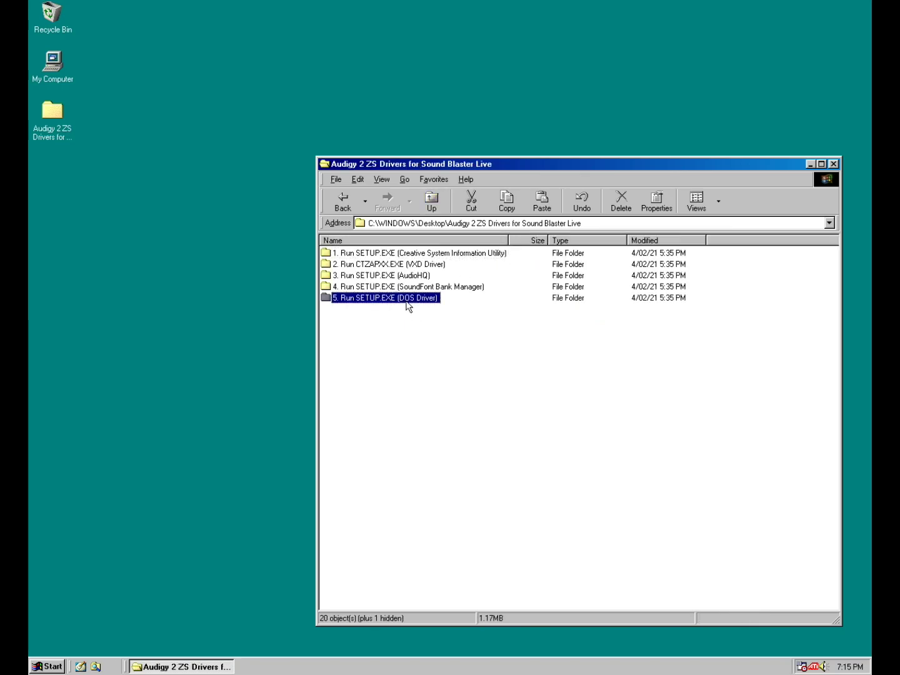
double_click(592, 298)
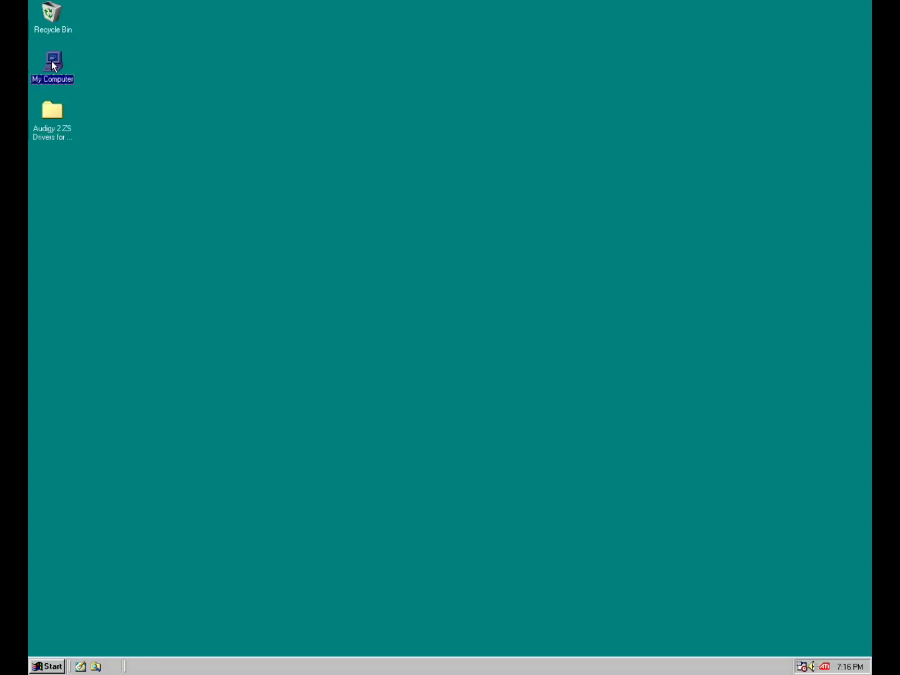
Expand Sound, video and game controllers in Device Manager to see the four Creative devices.
right_click(52, 61)
left_click(75, 135)
left_click(167, 113)
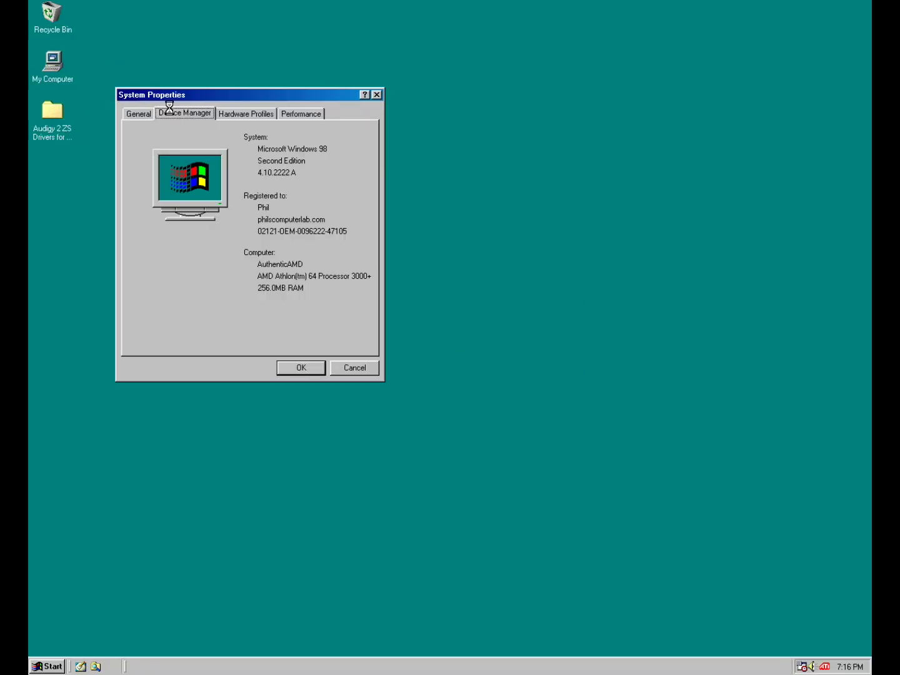
left_click(140, 237)
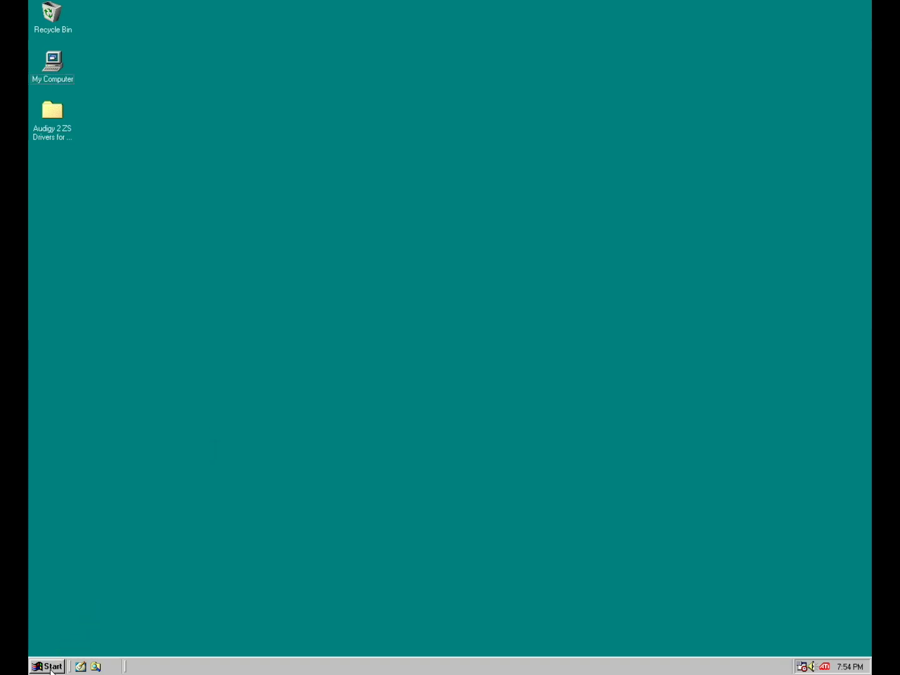
Launch Creative AudioHQ and open its Device Controls and EAX Control Panel windows.
left_click(47, 667)
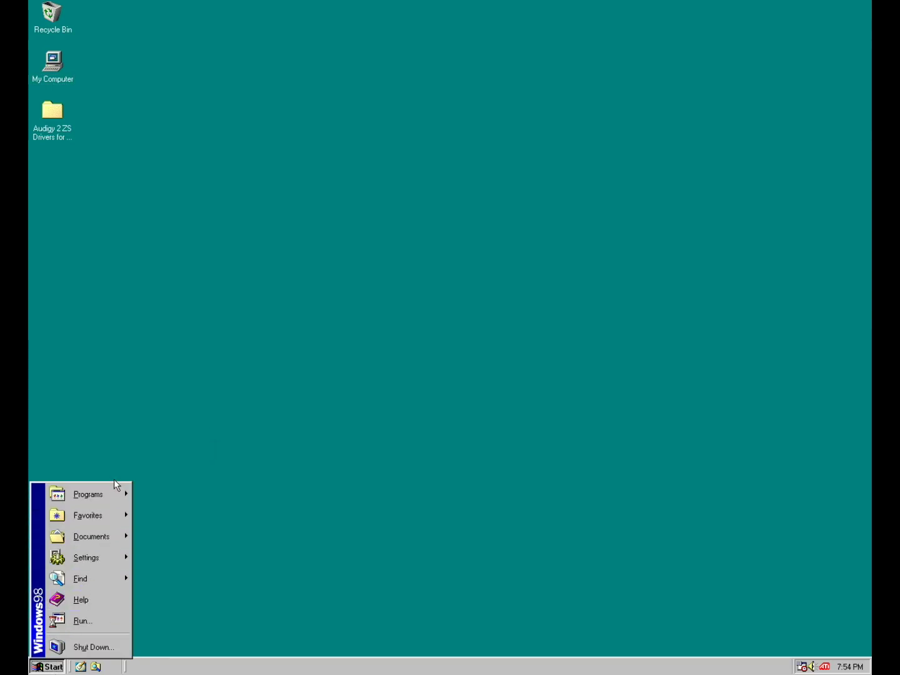
mouse_move(116, 493)
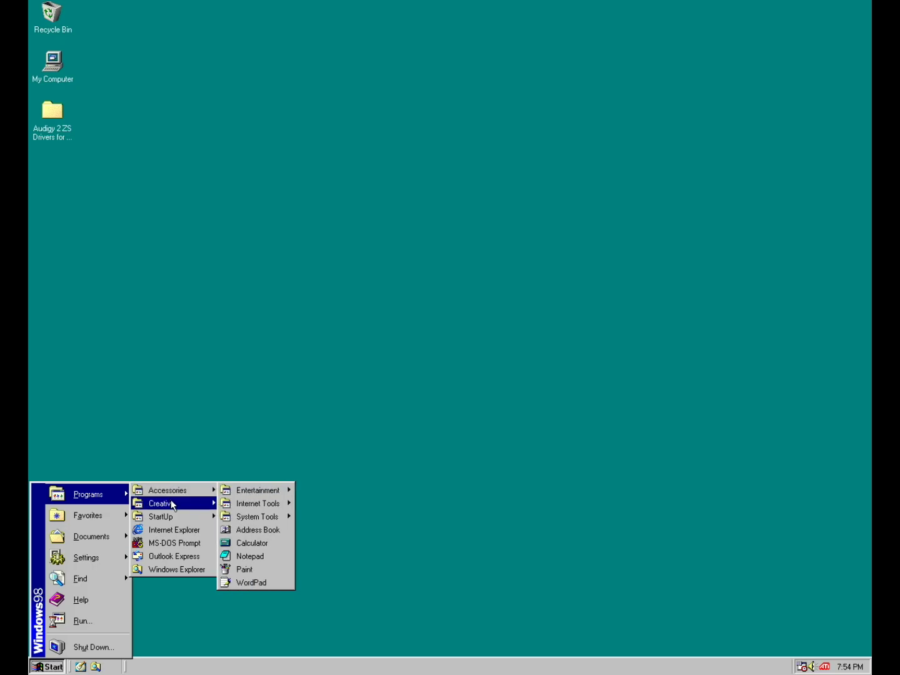
mouse_move(173, 504)
left_click(253, 506)
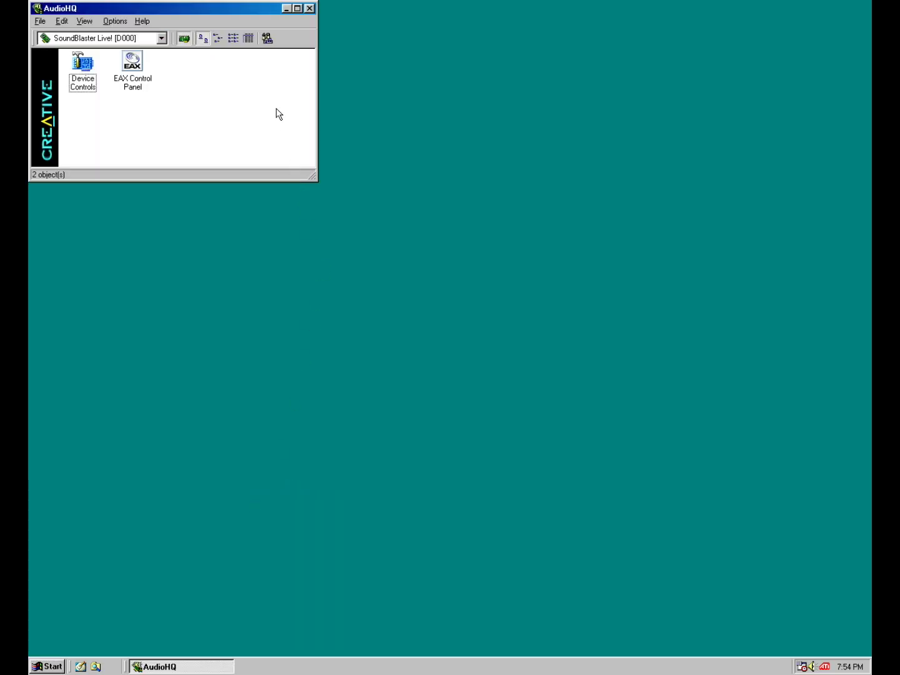
left_click_drag(215, 12, 313, 22)
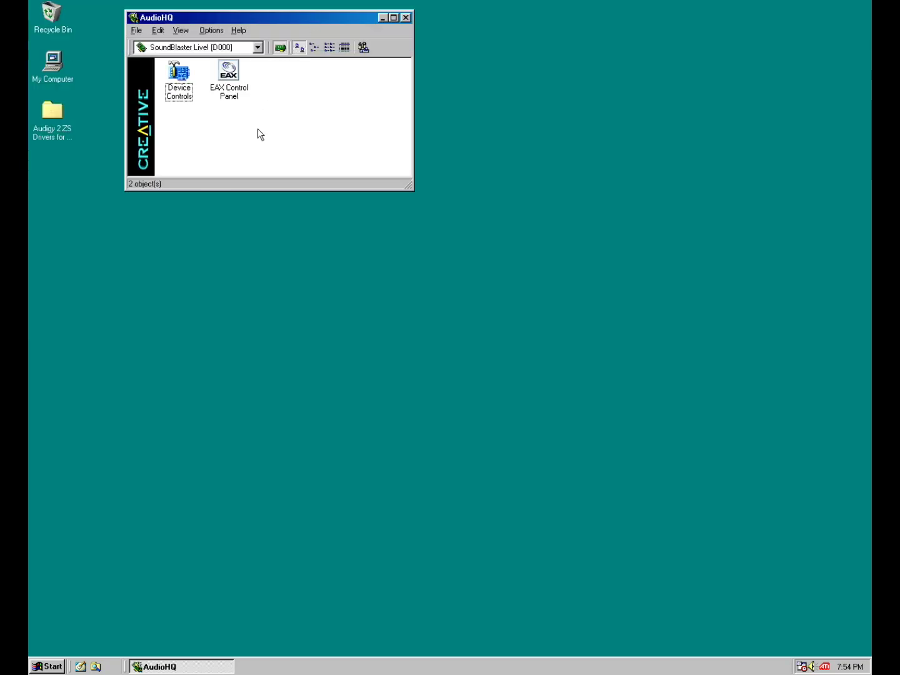
double_click(178, 81)
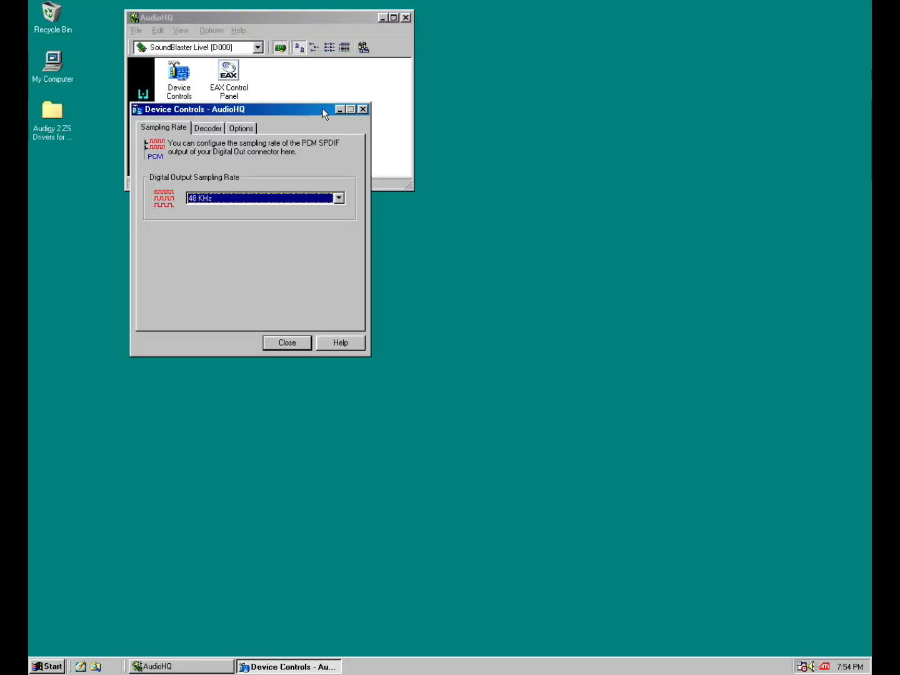
left_click_drag(322, 107, 241, 216)
double_click(241, 80)
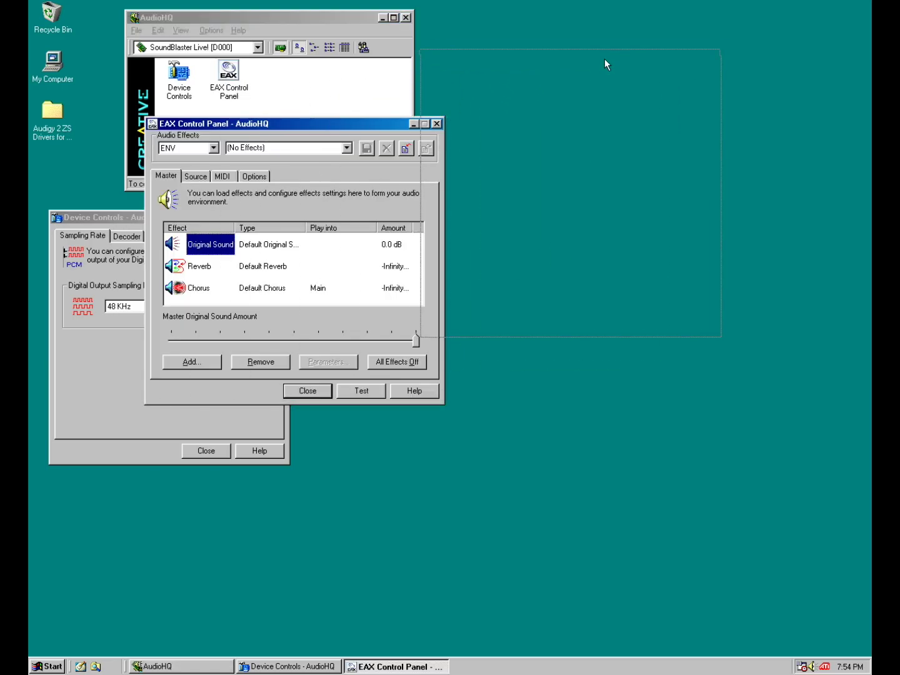
left_click_drag(605, 65, 621, 54)
Launch Creative System Information and move its window to the lower right.
left_click(48, 666)
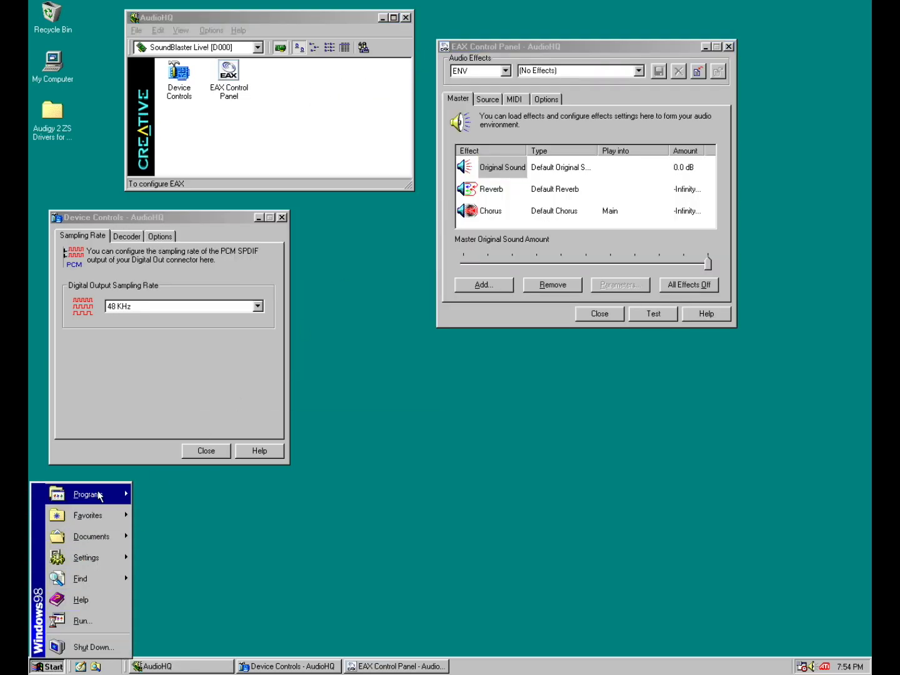
mouse_move(99, 495)
mouse_move(219, 503)
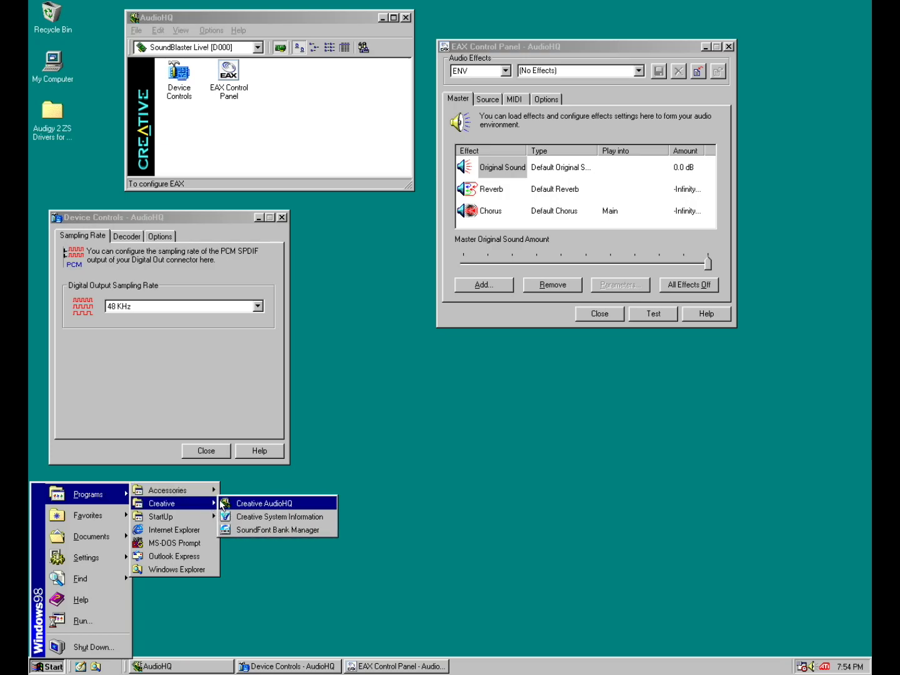
left_click(250, 516)
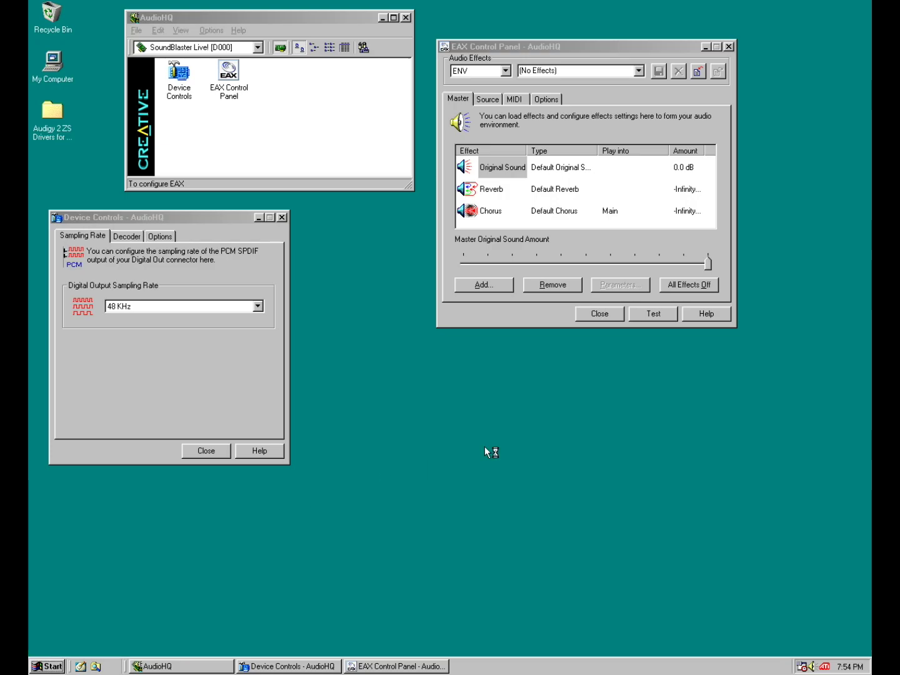
left_click_drag(414, 177, 512, 313)
Launch SoundFont Bank Manager from the Creative programs menu.
left_click(47, 666)
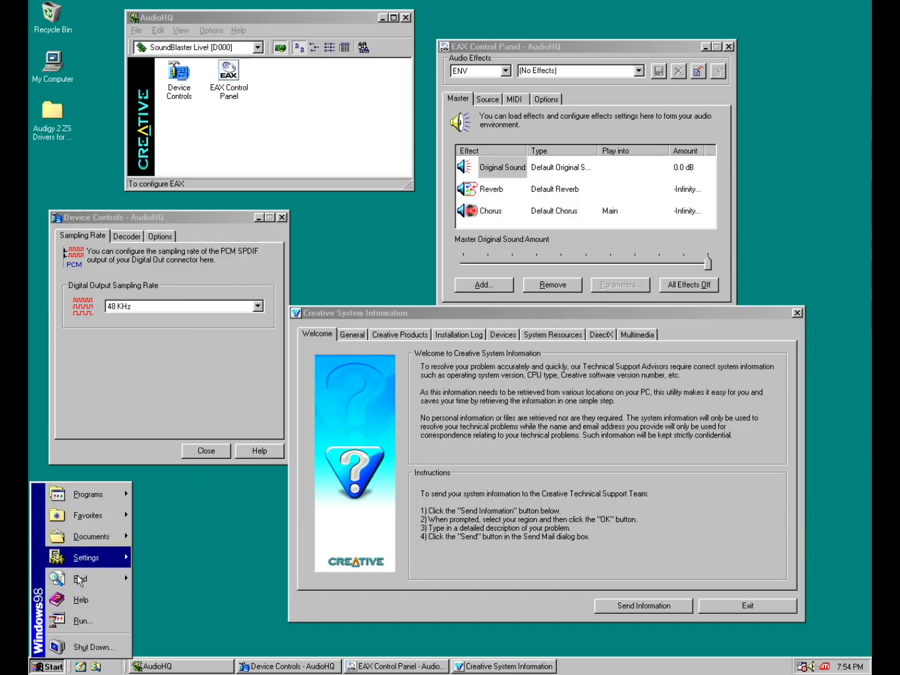
mouse_move(94, 496)
mouse_move(165, 505)
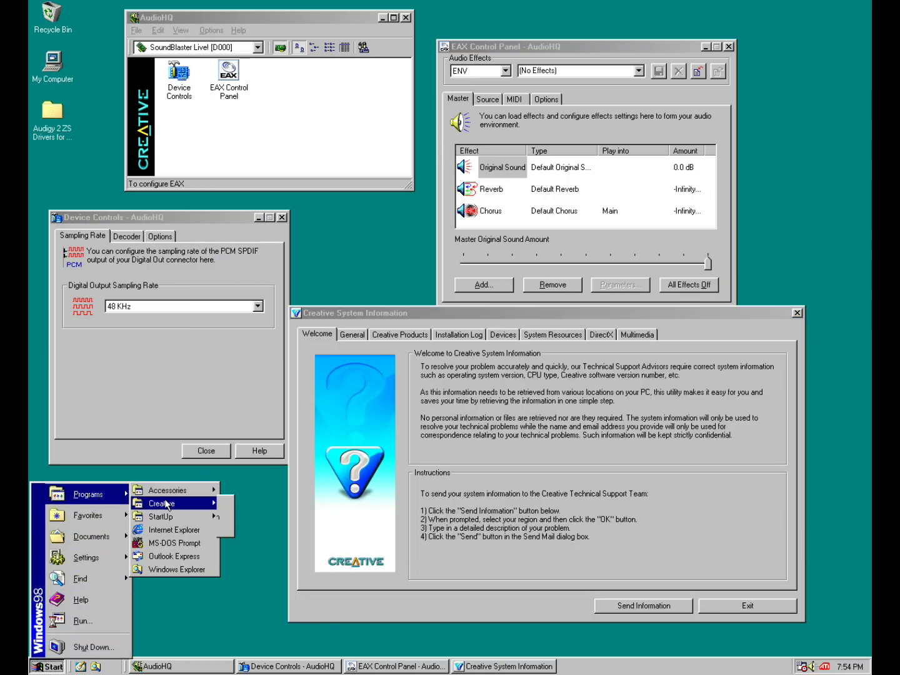
left_click(278, 529)
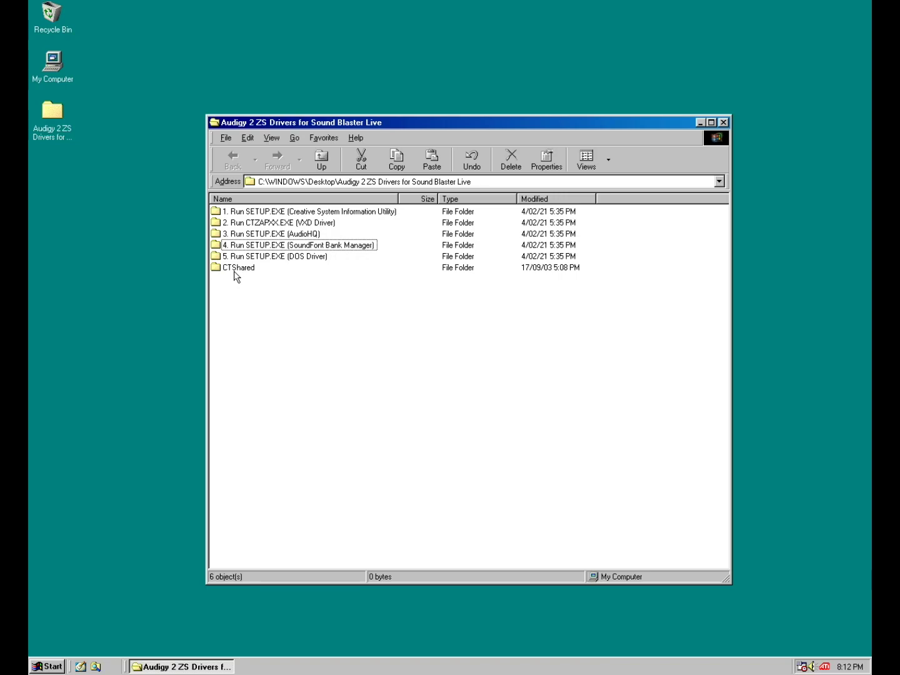
Run SoundFont Bank Manager with bank 2GMGSMT Rev N++ loaded and move it below AudioHQ.
left_click(280, 247)
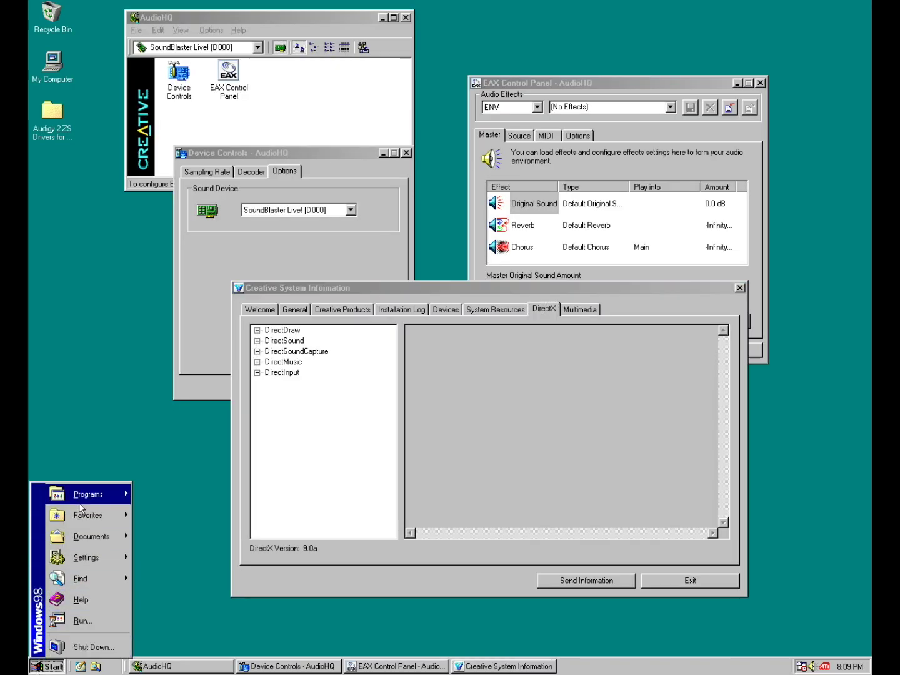
mouse_move(79, 503)
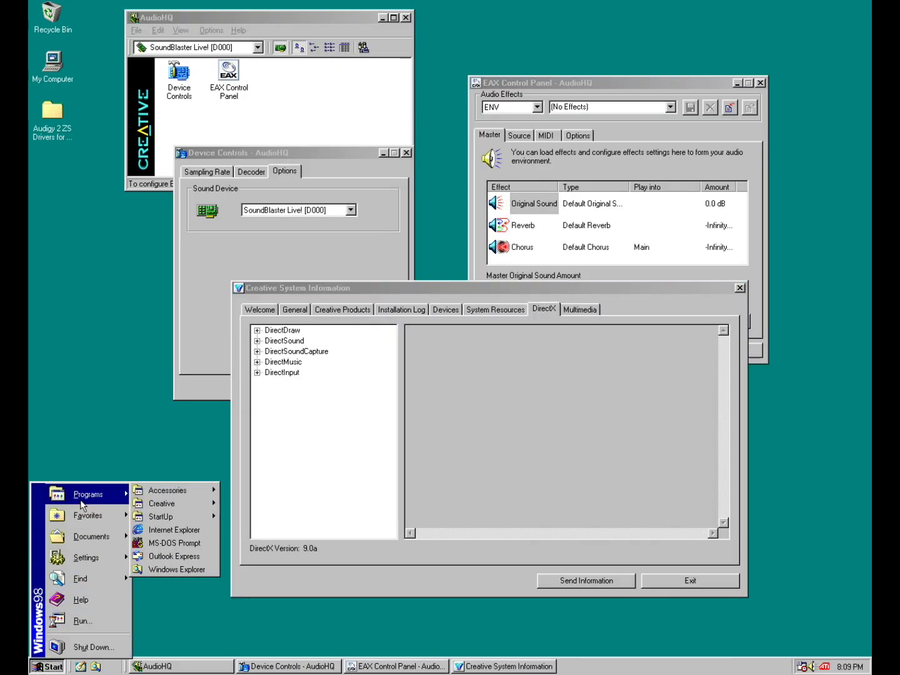
mouse_move(175, 505)
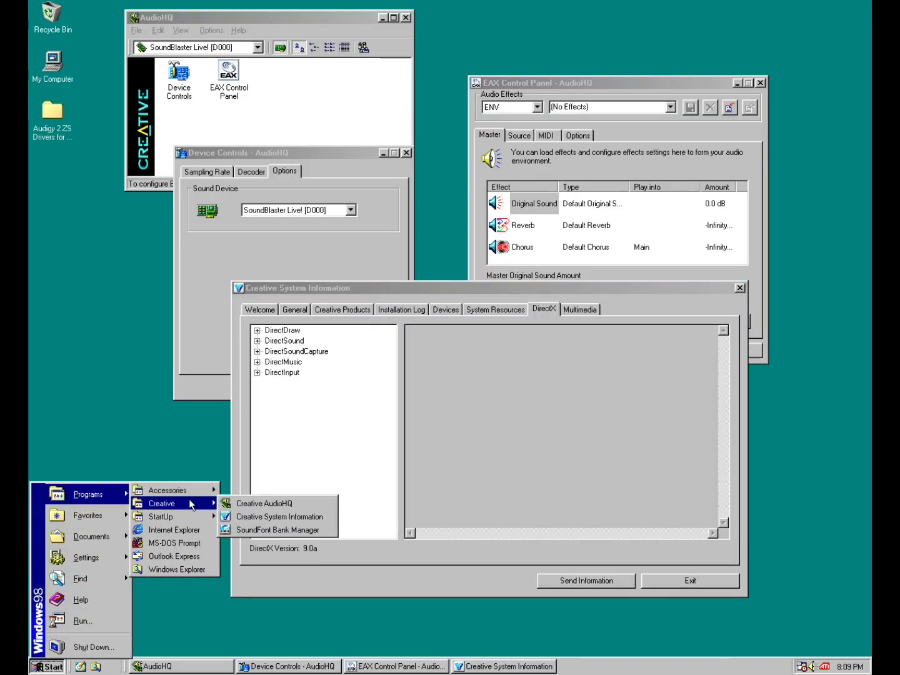
left_click(255, 530)
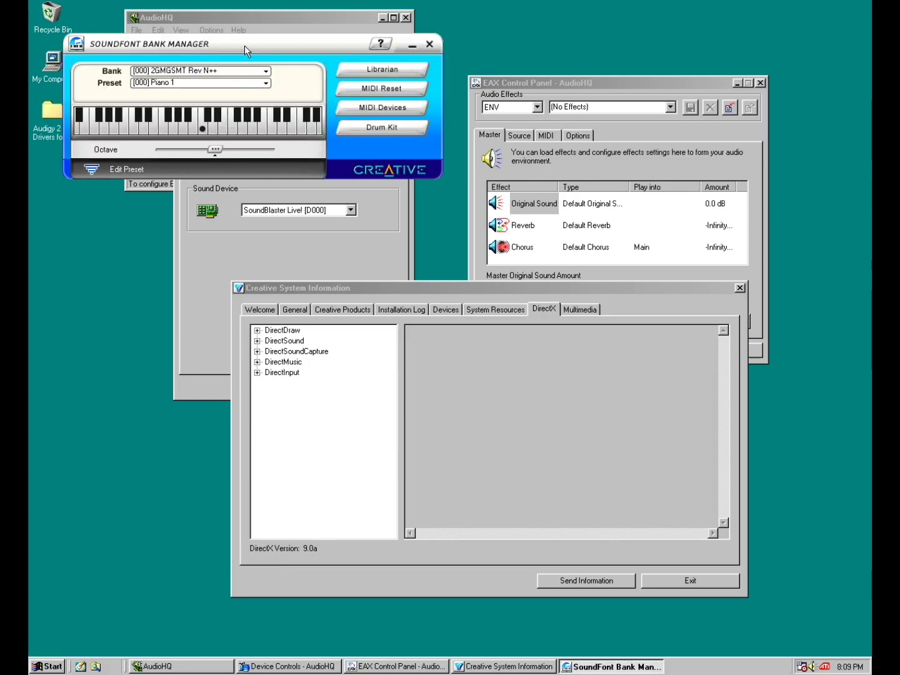
left_click_drag(245, 45, 251, 277)
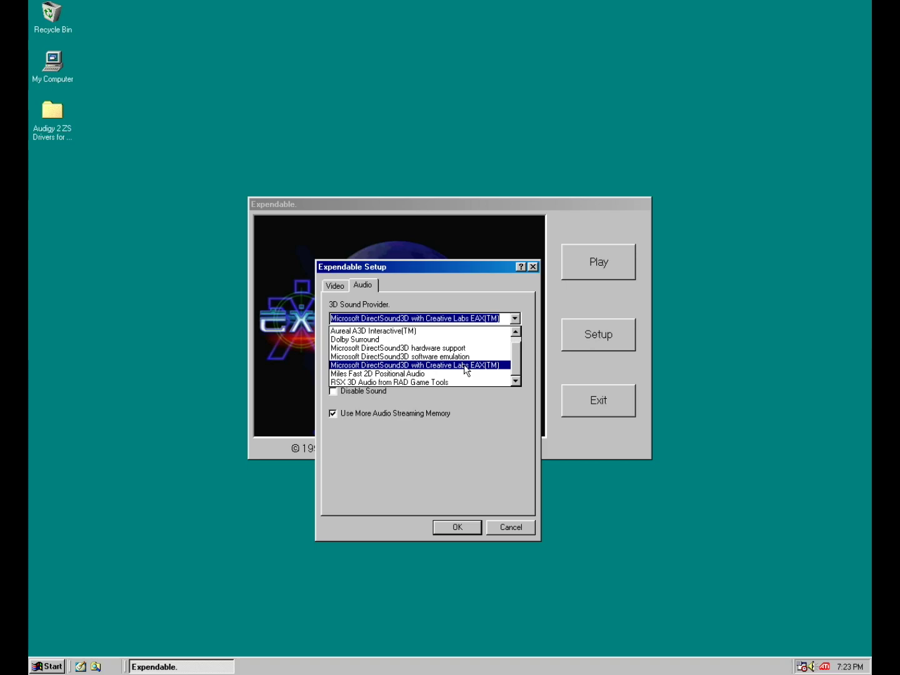
Keep Microsoft DirectSound3D with Creative Labs EAX(TM) as the 3D provider and start playing.
left_click(466, 369)
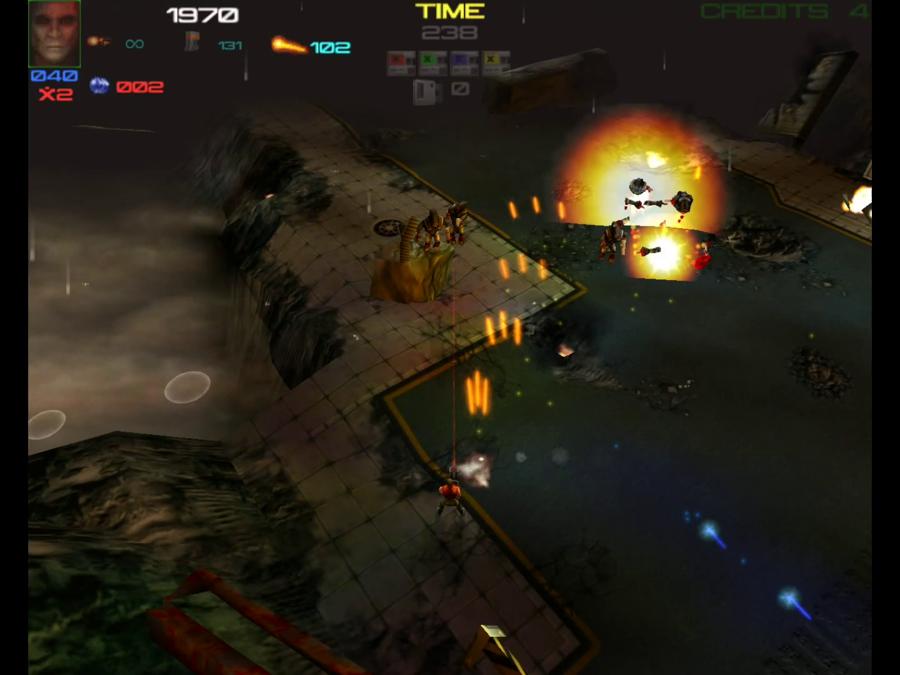
key("Right")
key("ctrl")
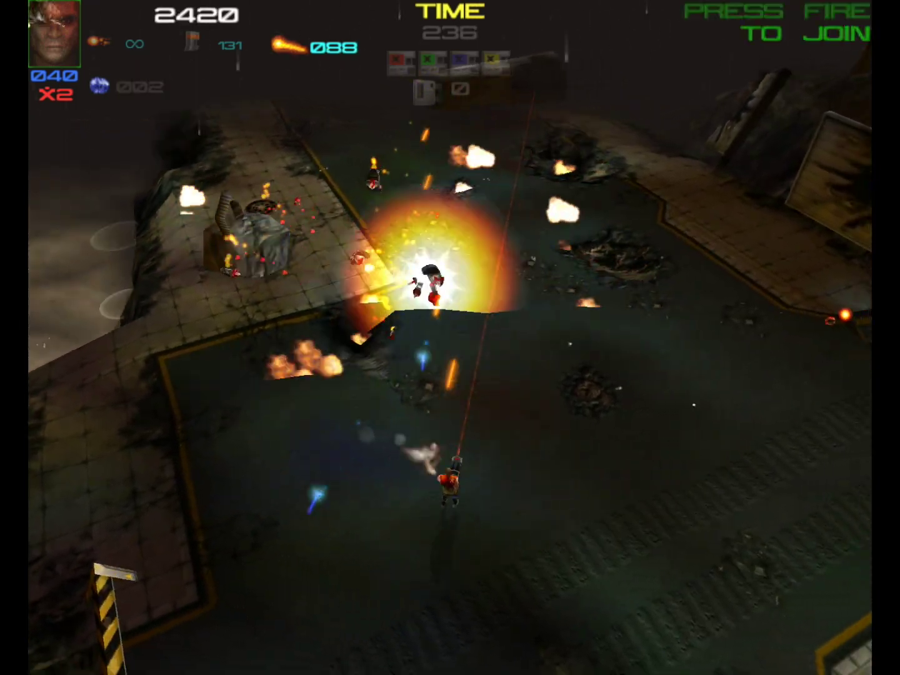
key("Up")
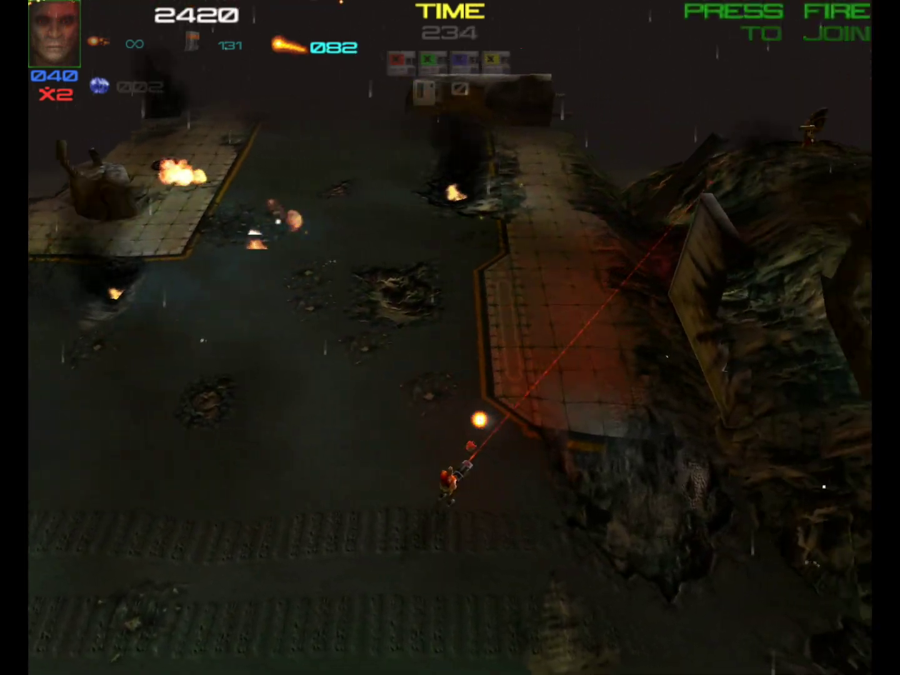
Advance up the road while firing at the oncoming enemies, reaching score 3620.
key("Up")
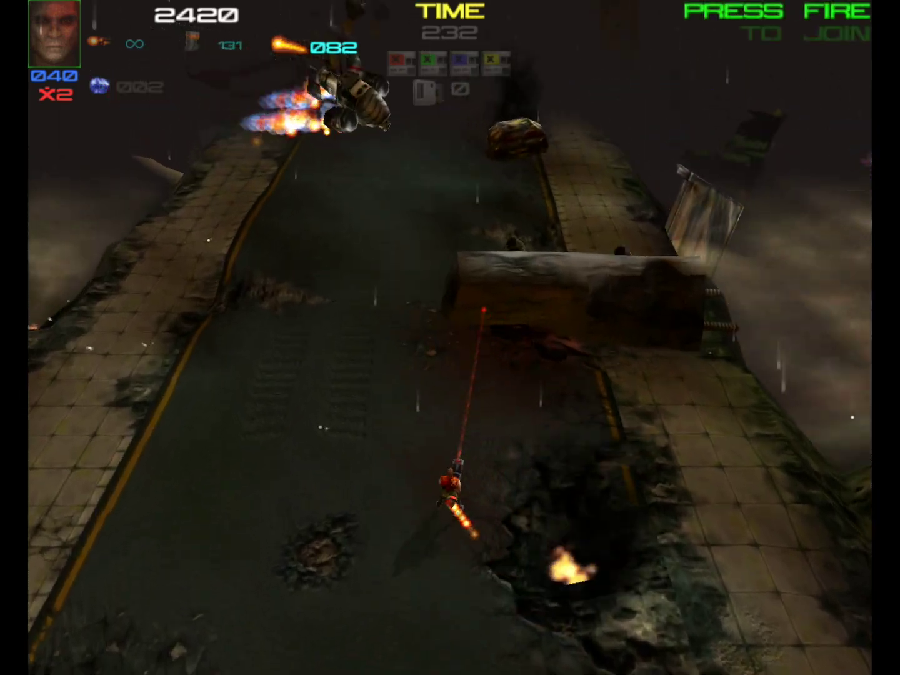
key("ctrl")
key("ctrl")
key("Up")
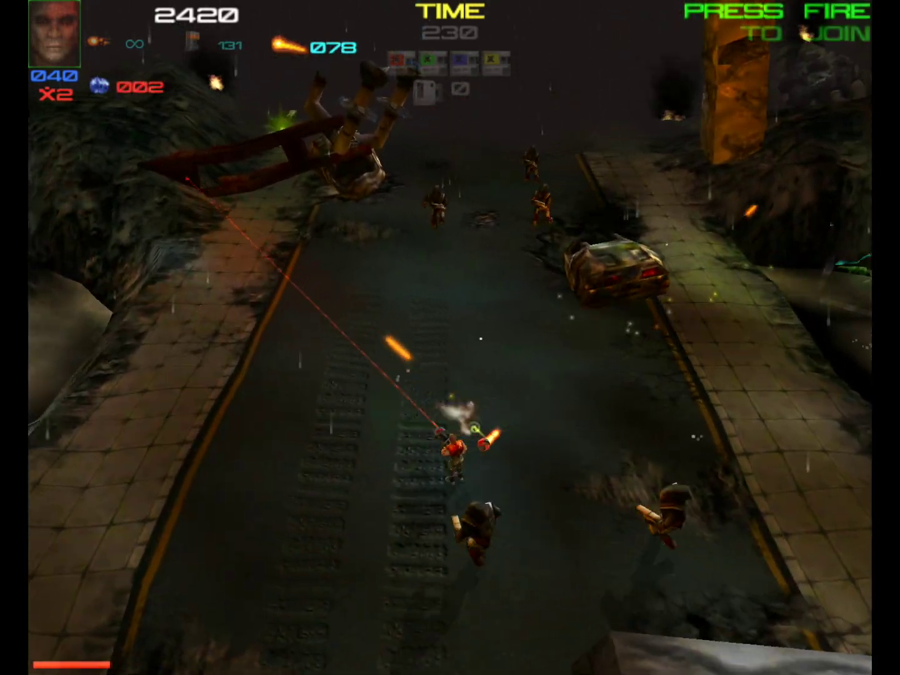
key("ctrl")
key("Up")
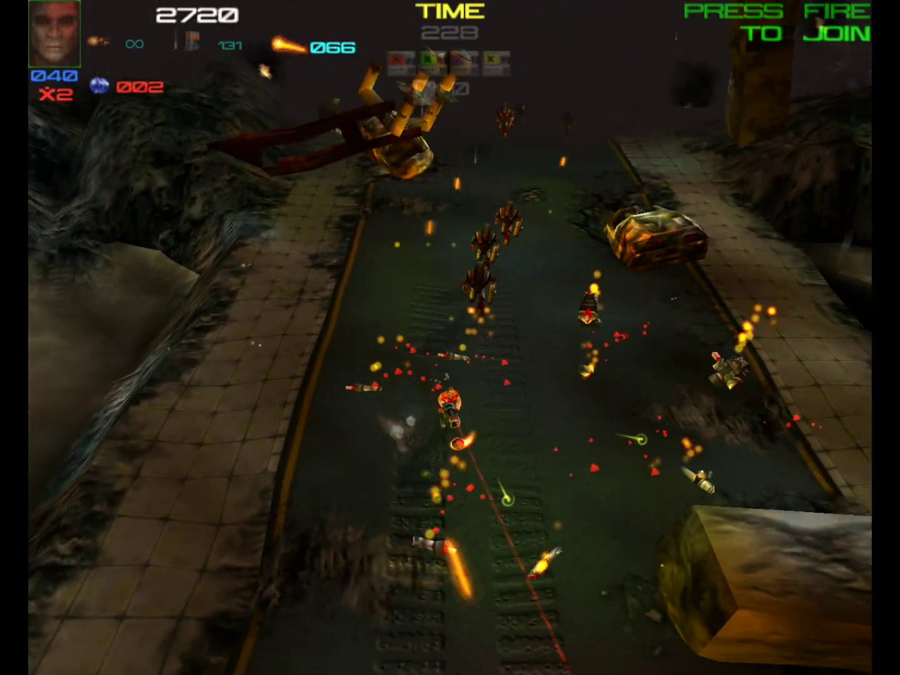
key("ctrl")
key("Up")
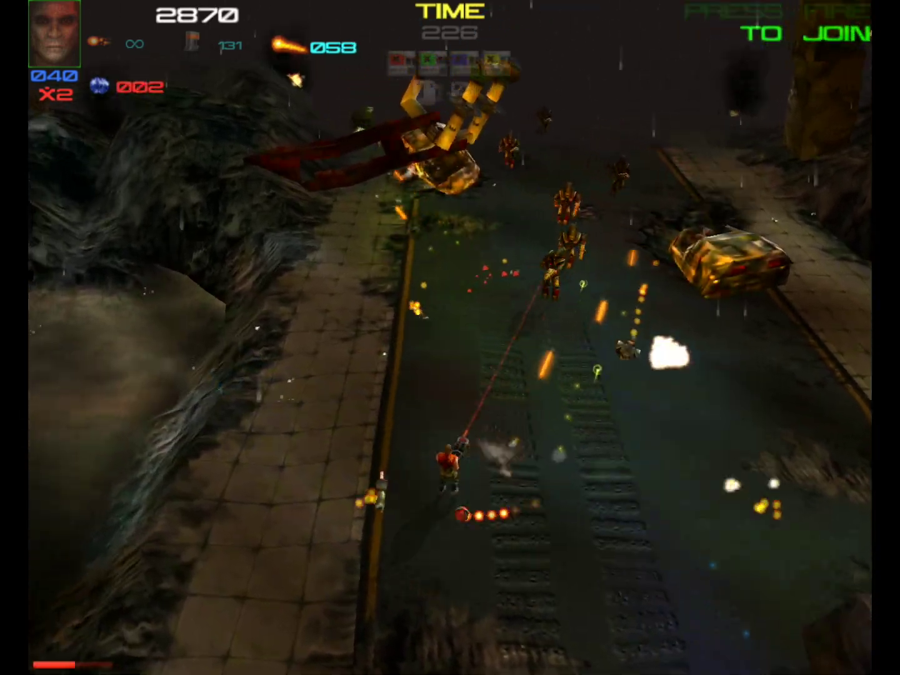
key("ctrl")
key("Up")
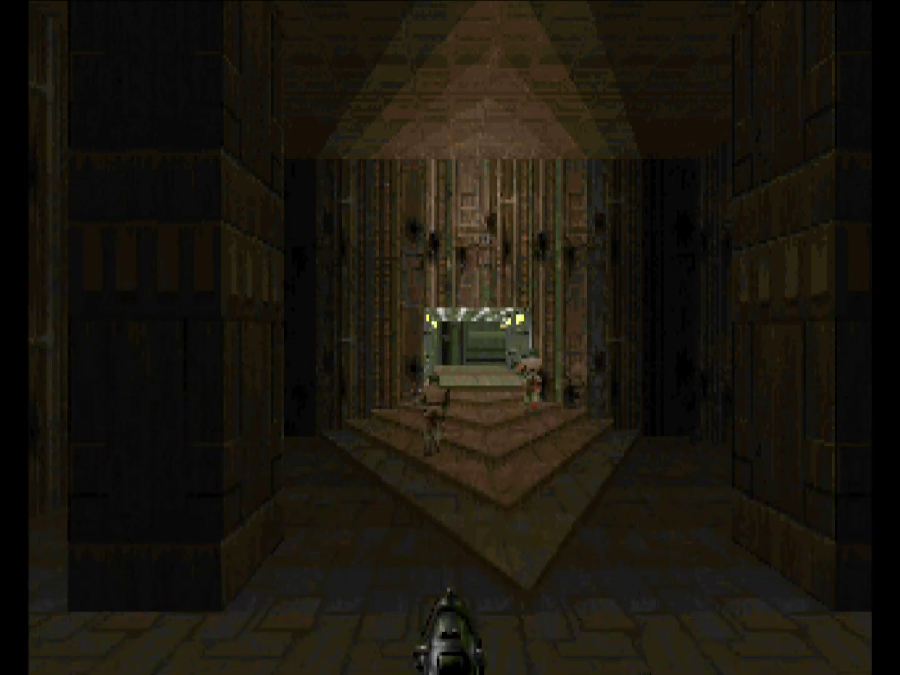
Walk down the corridor to the steps, shooting the zombies there.
key("Up")
key("ctrl")
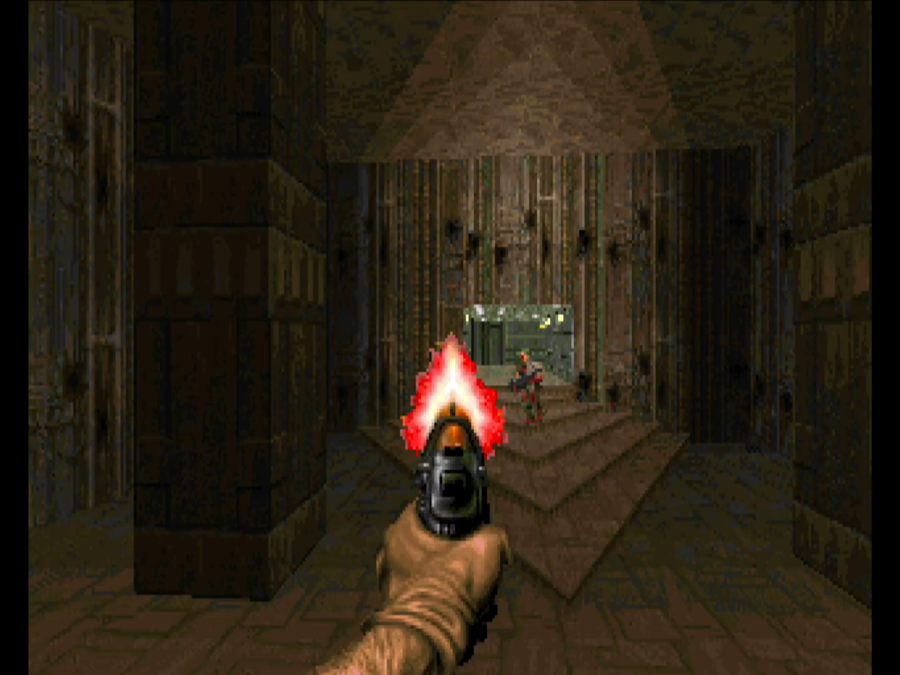
key("Up")
key("ctrl")
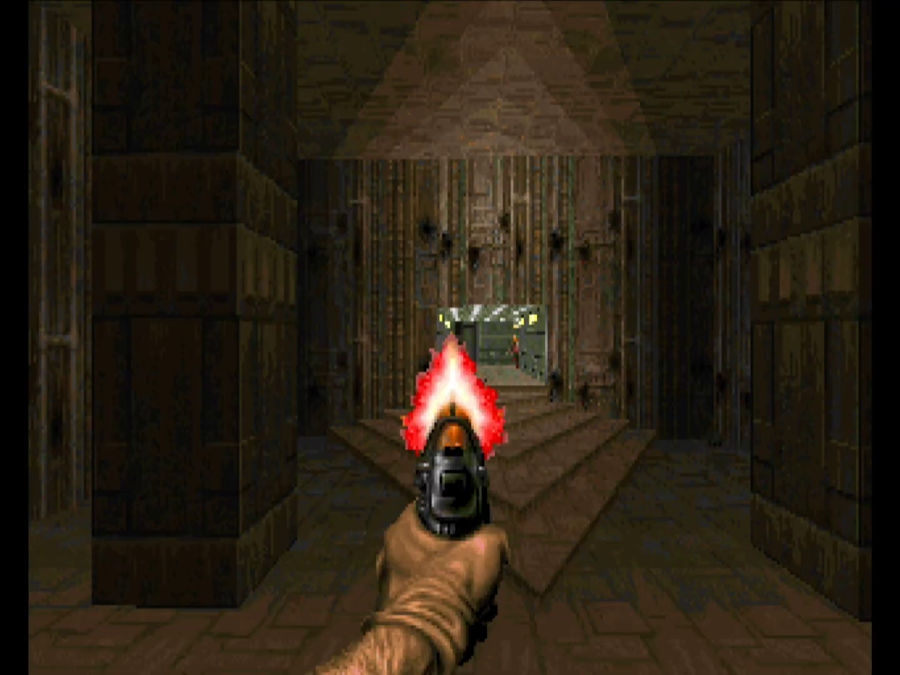
key("Up")
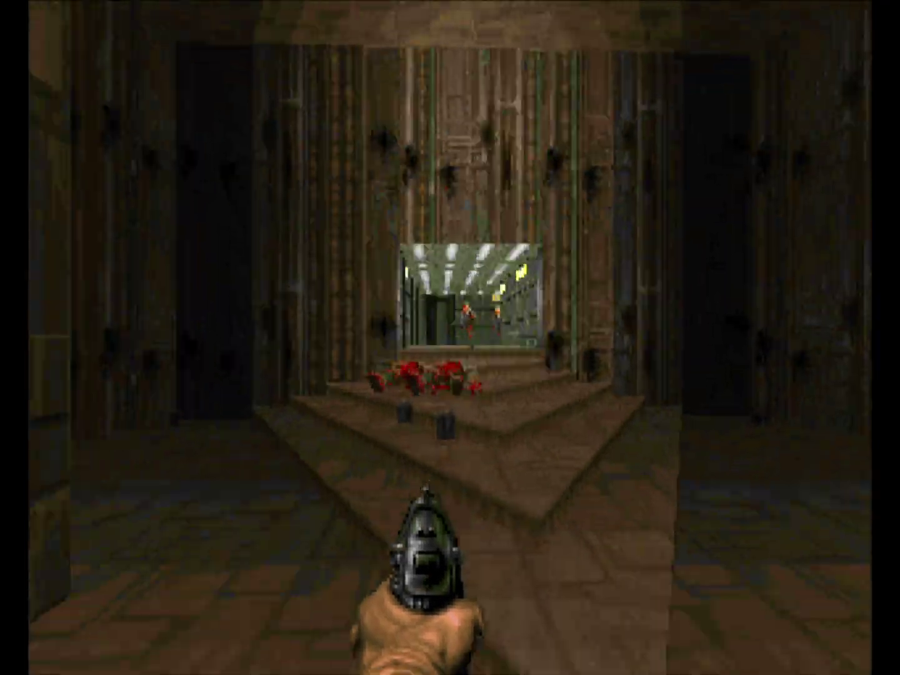
Grab the dropped clip, kill the zombie soldier, and reach the green corridor.
key("Up")
key("ctrl")
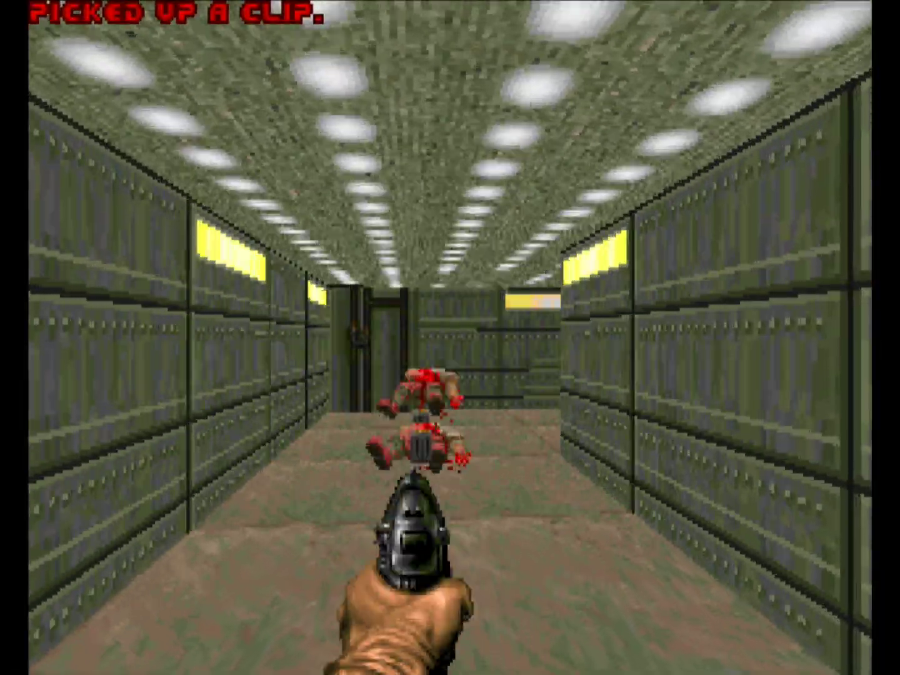
key("Up")
key("Right")
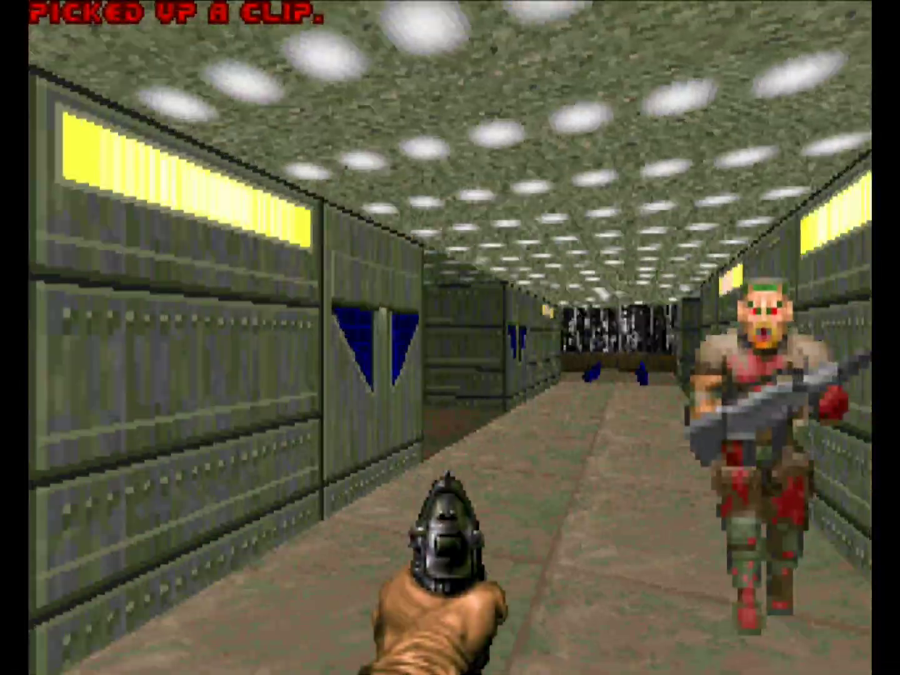
key("ctrl")
key("ctrl")
key("Up")
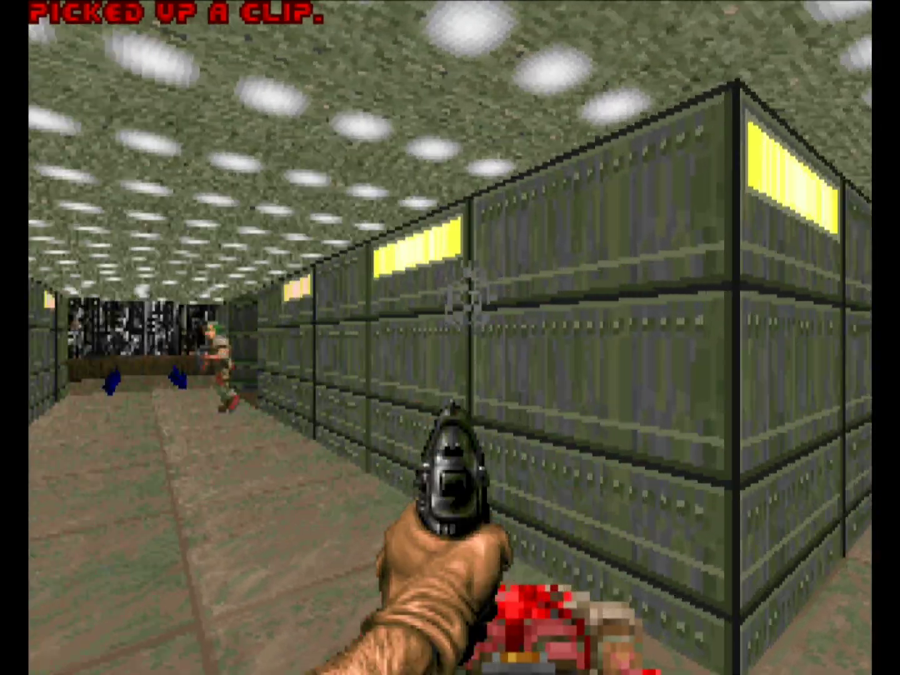
key("Left")
key("ctrl")
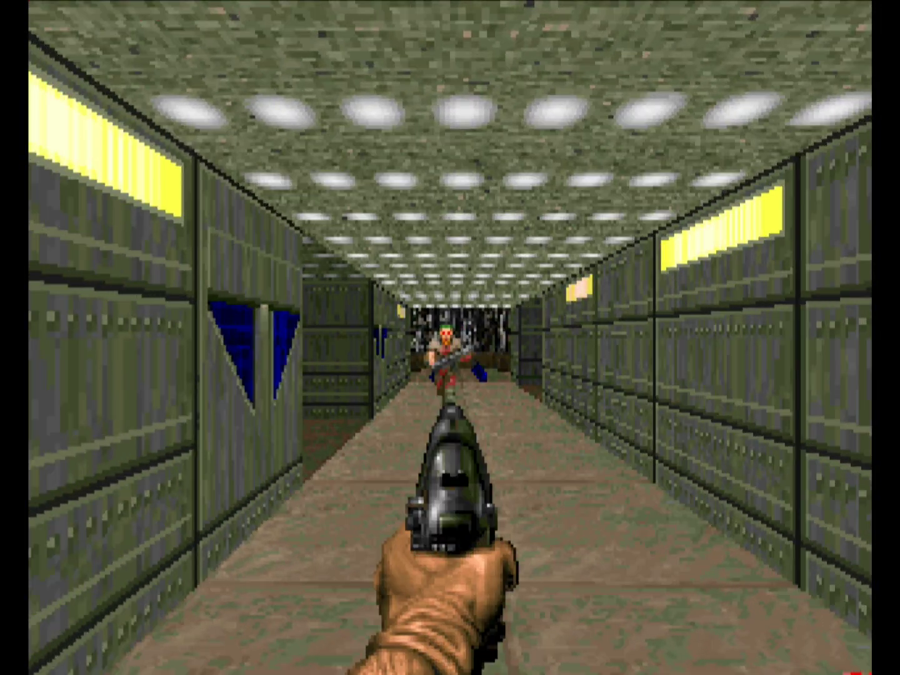